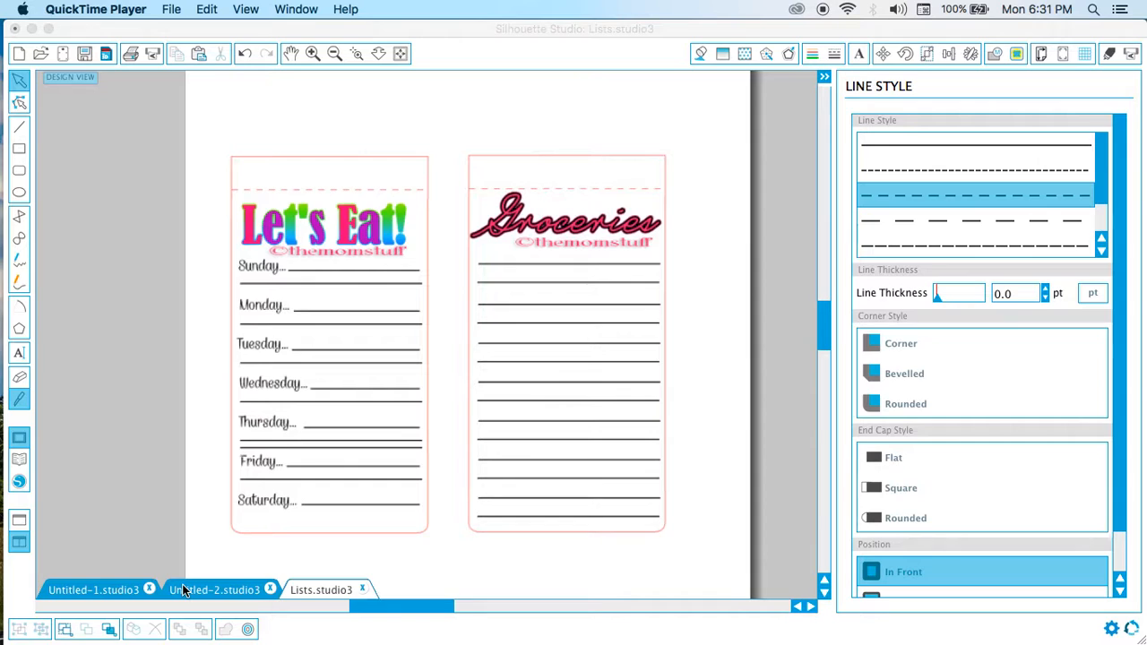
Compare the finished list designs in Lists.studio3 with the draft in Untitled-2.studio3, ending on the draft
{"action": "left_click", "coordinate": [183, 590]}
{"action": "left_click", "coordinate": [183, 590]}
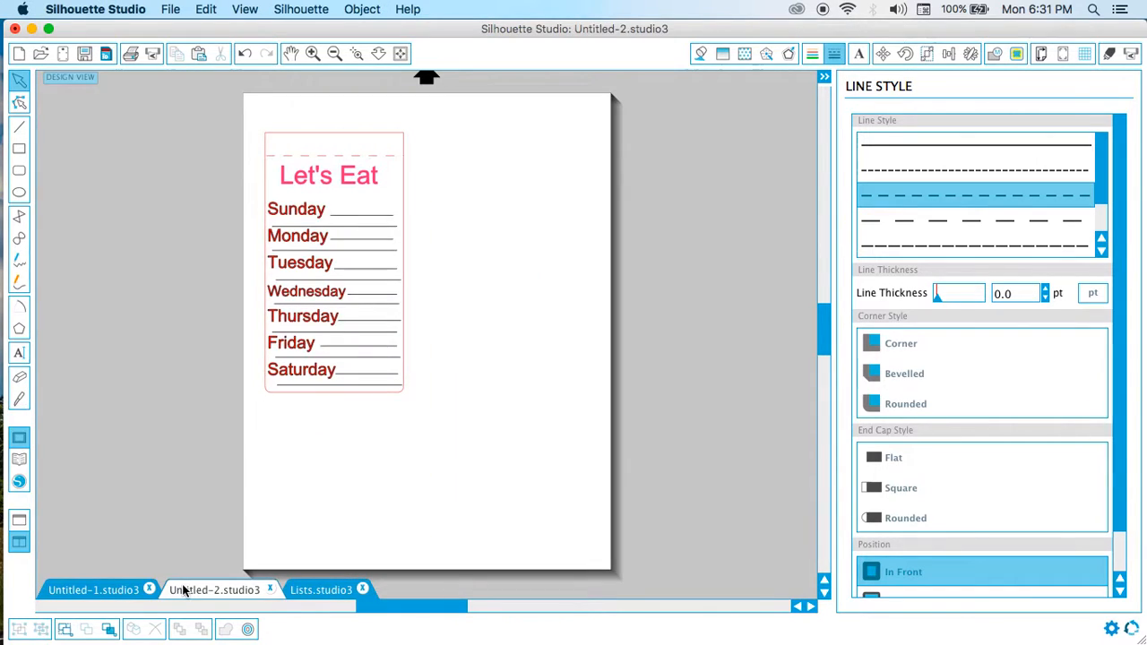
{"action": "left_click", "coordinate": [309, 591]}
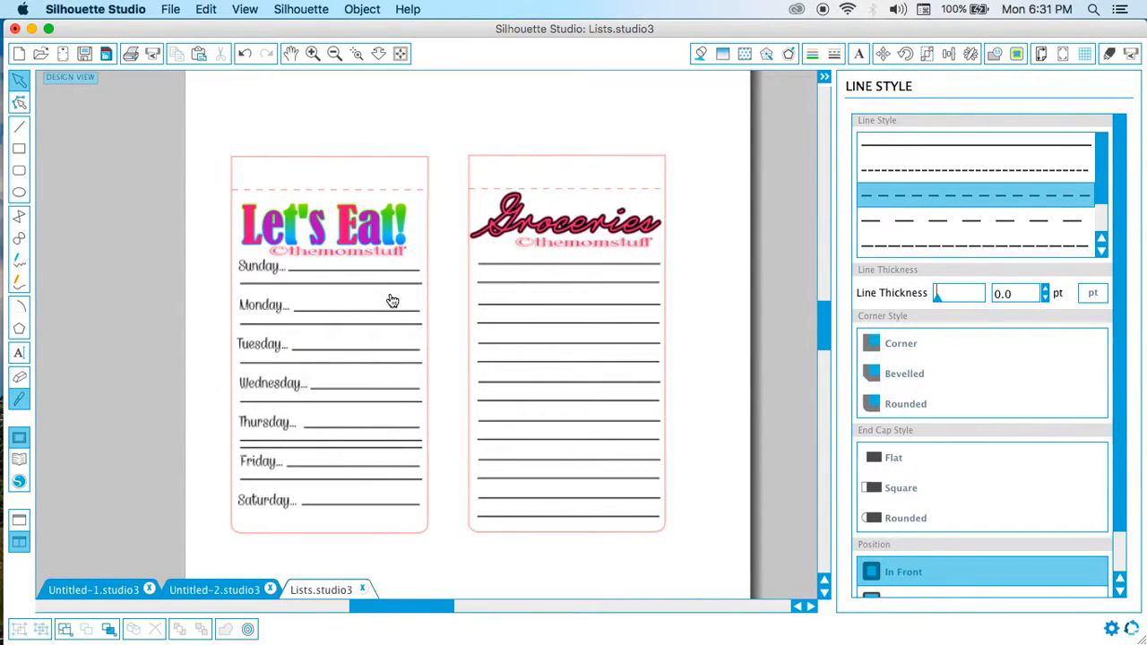
{"action": "left_click", "coordinate": [194, 589]}
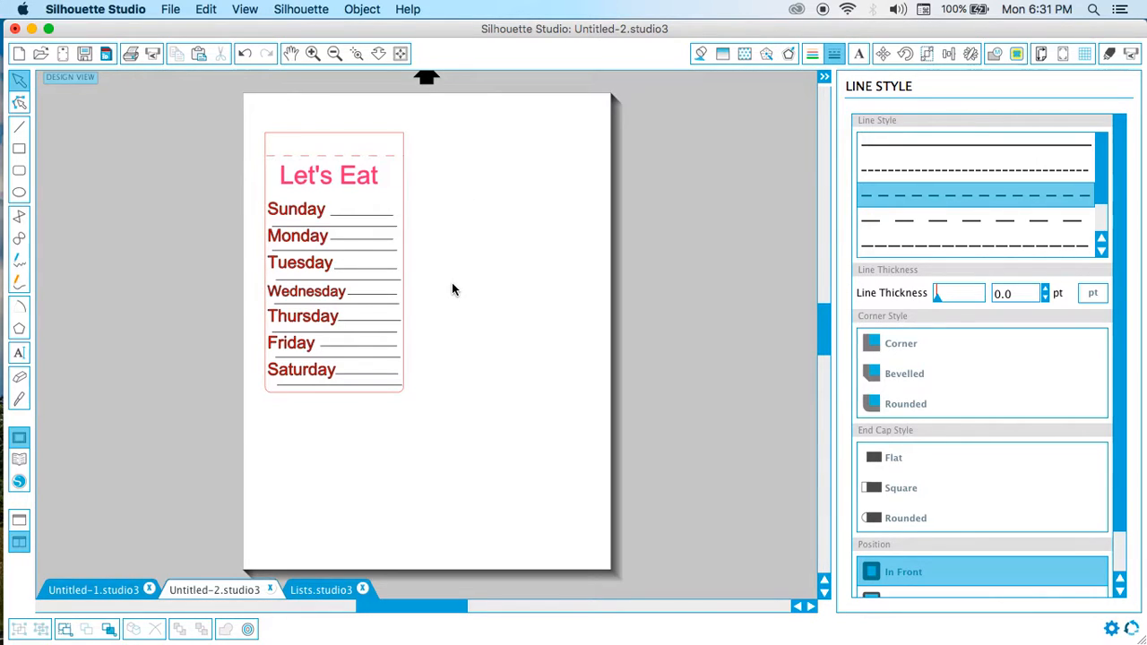
Draw a tall rectangle about 3.68 by 7.33 in beside the existing list and give it a solid line style
{"action": "left_click", "coordinate": [19, 149]}
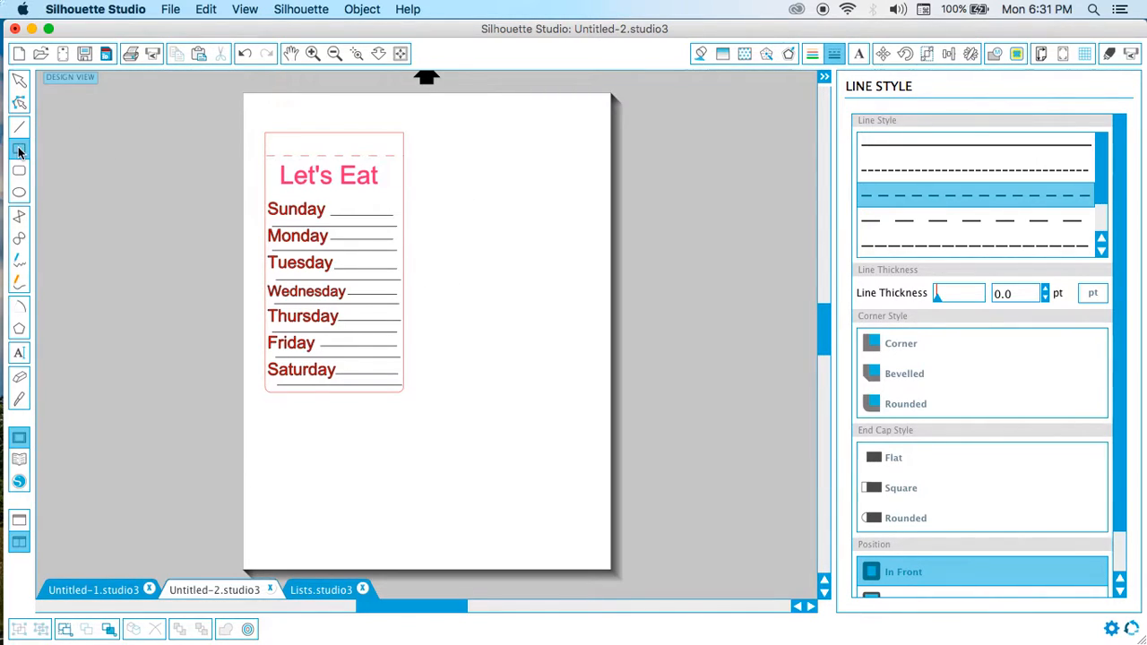
{"action": "mouse_move", "coordinate": [432, 138]}
{"action": "left_mouse_down"}
{"action": "mouse_move", "coordinate": [523, 350]}
{"action": "mouse_move", "coordinate": [573, 367]}
{"action": "mouse_move", "coordinate": [584, 384]}
{"action": "mouse_move", "coordinate": [591, 454]}
{"action": "left_mouse_up"}
{"action": "key", "text": "v"}
{"action": "left_click", "coordinate": [593, 182]}
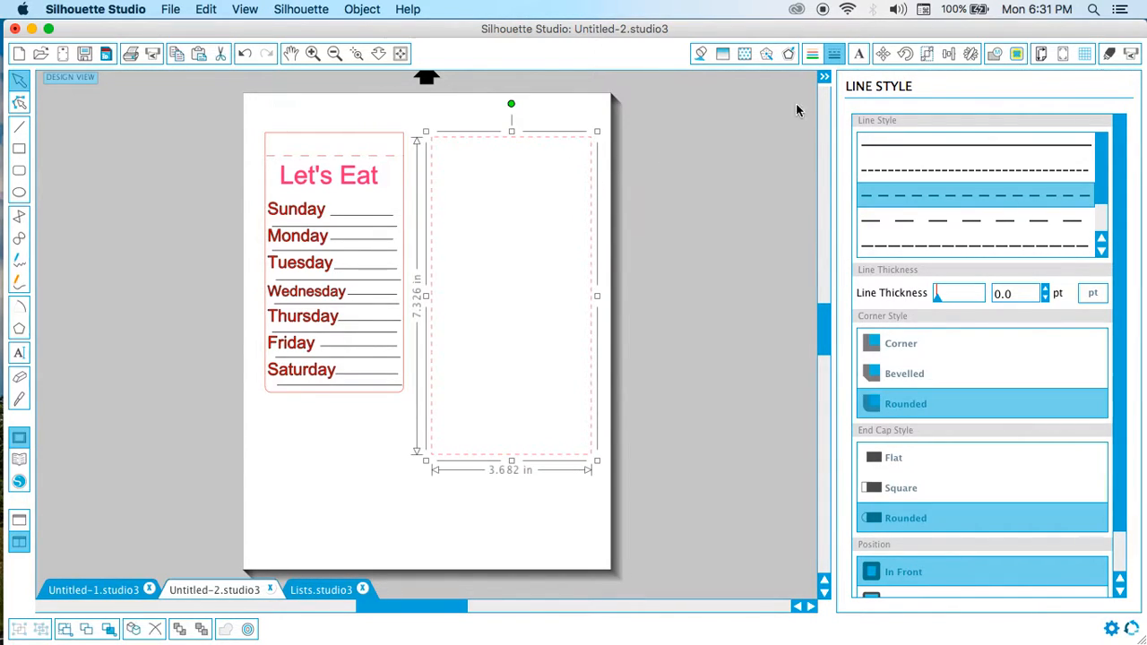
{"action": "left_click", "coordinate": [814, 55]}
{"action": "left_click", "coordinate": [834, 55]}
{"action": "left_click", "coordinate": [916, 148]}
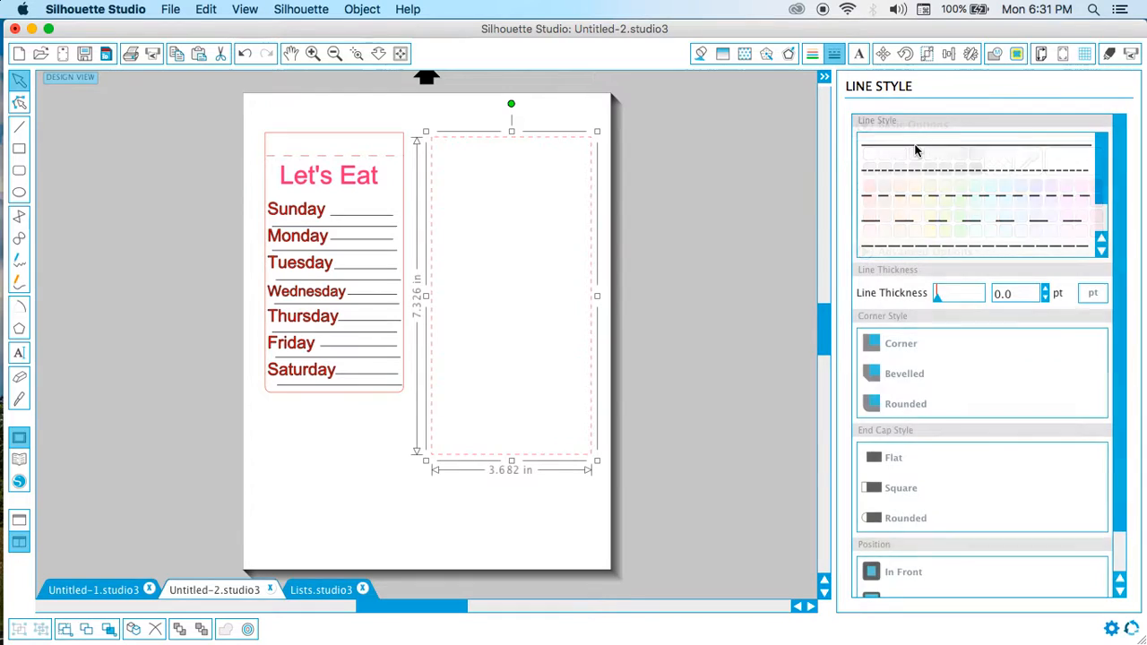
{"action": "left_click", "coordinate": [693, 290]}
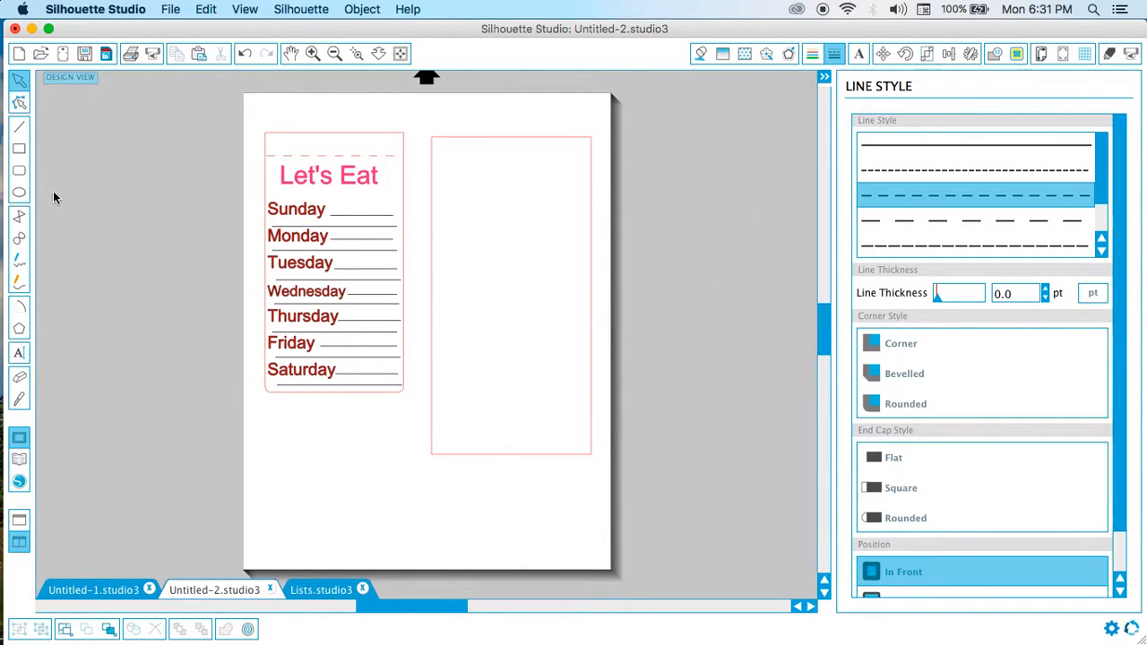
Draw a solid-line rounded rectangle about 3.86 by 5.68 in over the tall rectangle's lower part and narrow it to the same width
{"action": "left_click", "coordinate": [19, 169]}
{"action": "left_click_drag", "start_coordinate": [428, 222], "coordinate": [594, 469]}
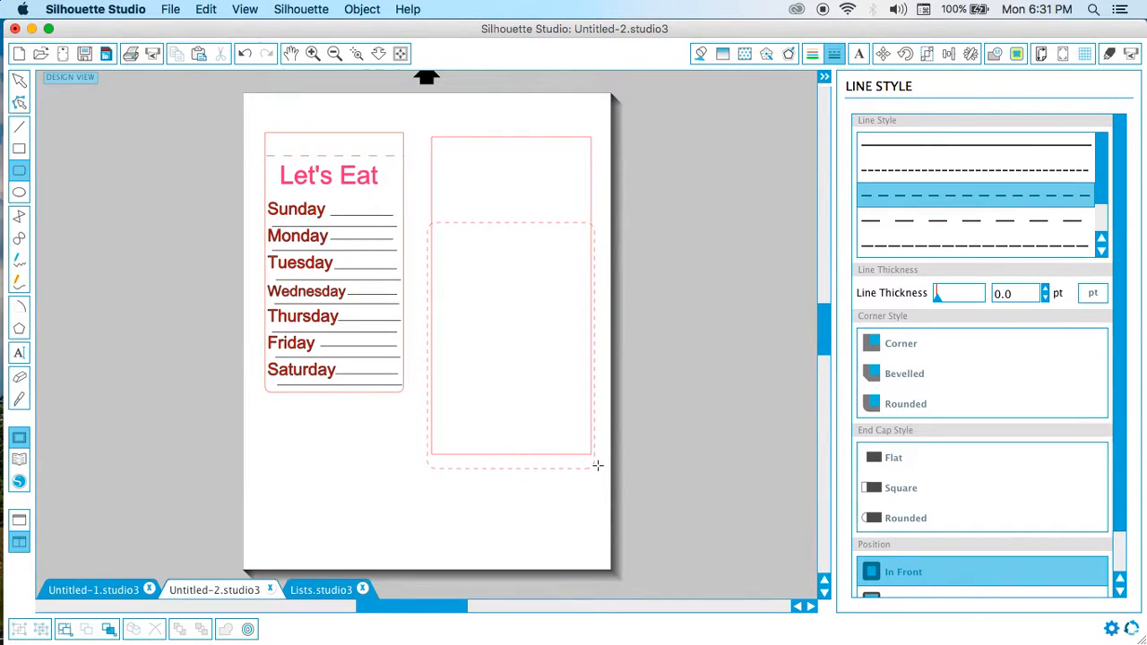
{"action": "left_click", "coordinate": [942, 144]}
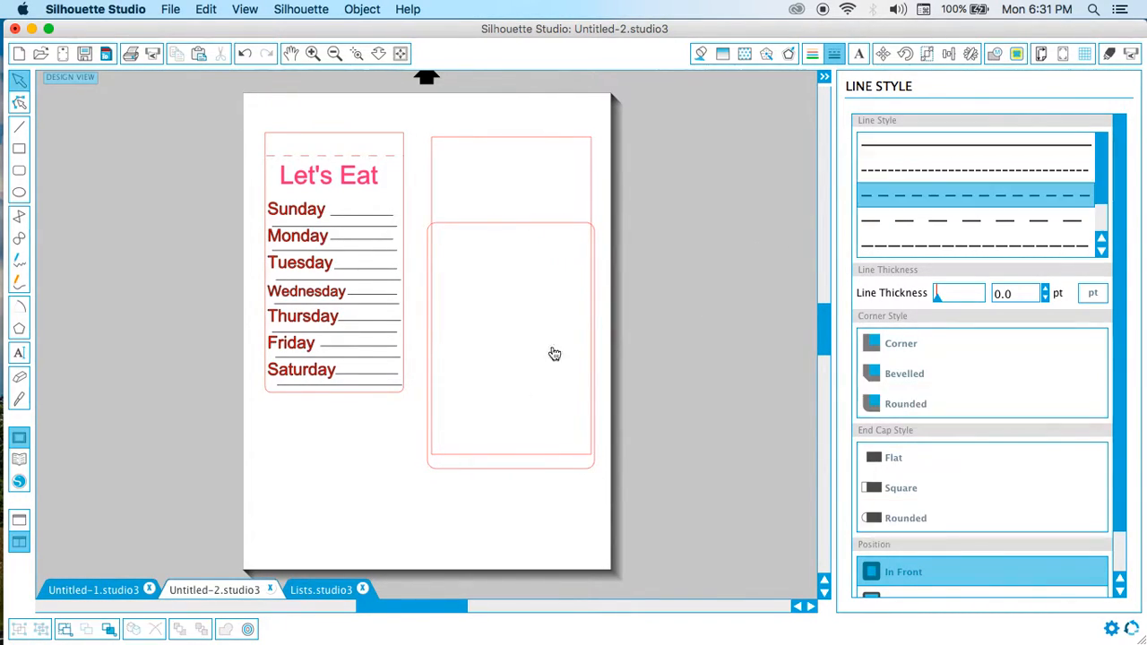
{"action": "left_click", "coordinate": [595, 462]}
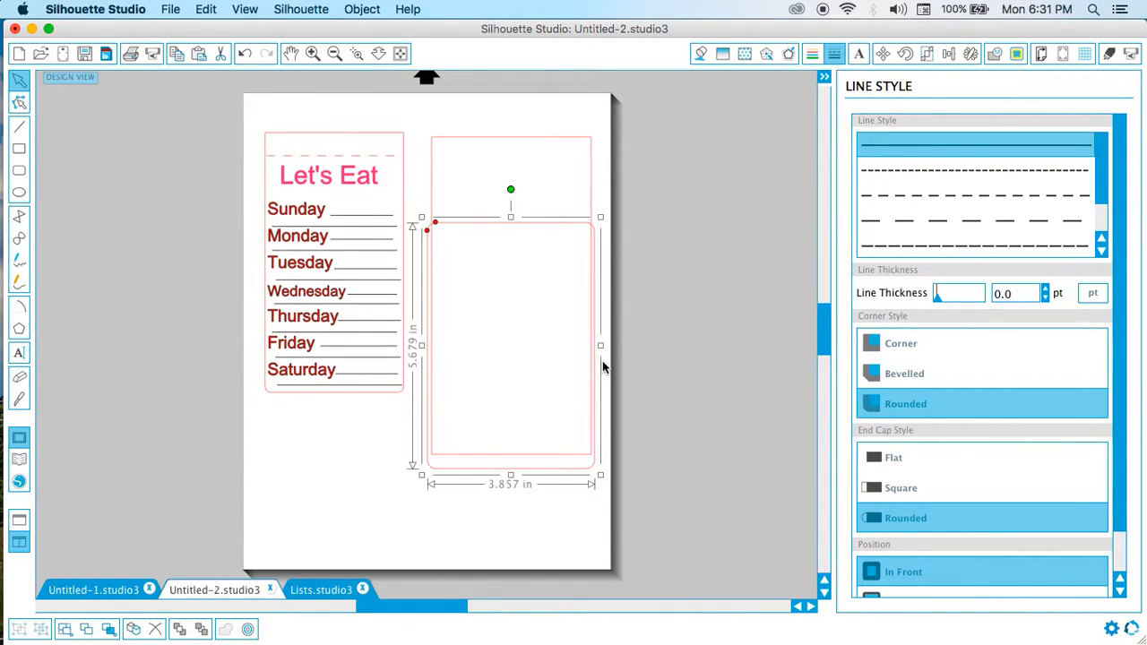
{"action": "left_click_drag", "start_coordinate": [599, 348], "coordinate": [596, 348]}
{"action": "left_click_drag", "start_coordinate": [422, 345], "coordinate": [425, 346]}
Weld the tall rectangle and the rounded rectangle into one outline with rounded bottom corners
{"action": "left_click_drag", "start_coordinate": [558, 522], "coordinate": [509, 400]}
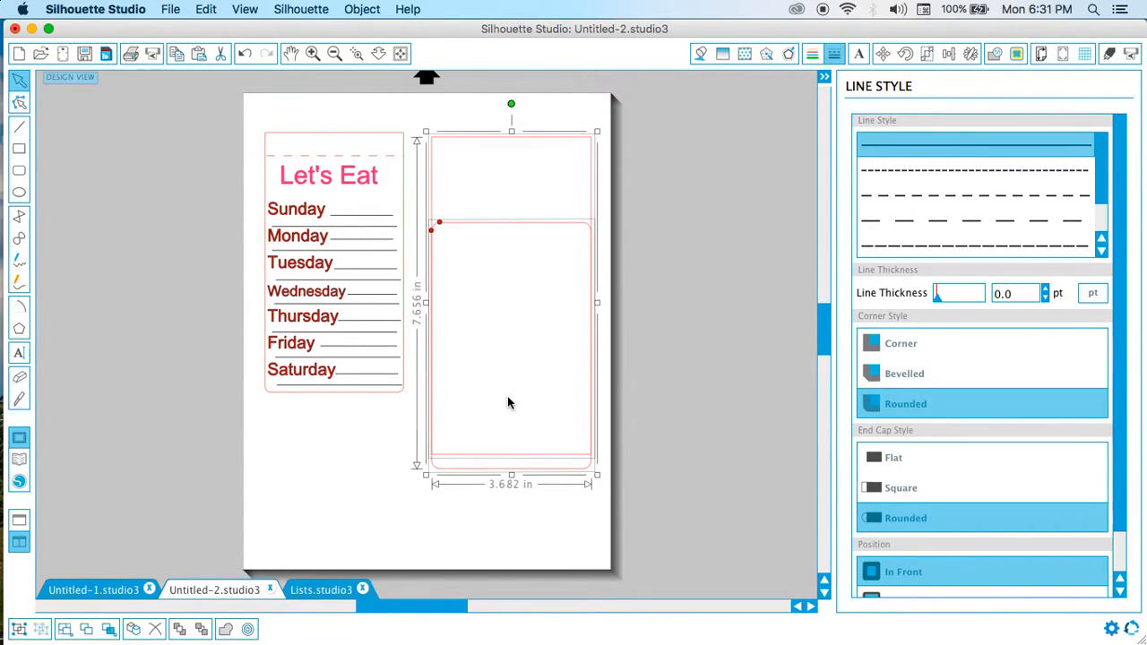
{"action": "right_click", "coordinate": [512, 460]}
{"action": "left_click", "coordinate": [544, 456]}
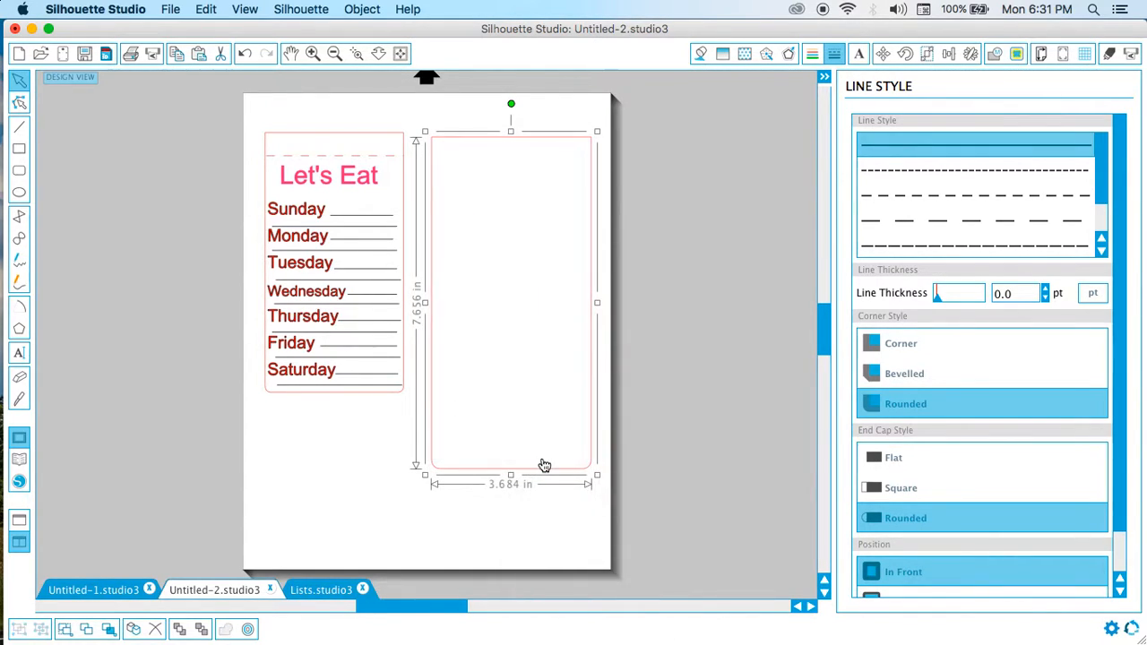
{"action": "left_click", "coordinate": [540, 531]}
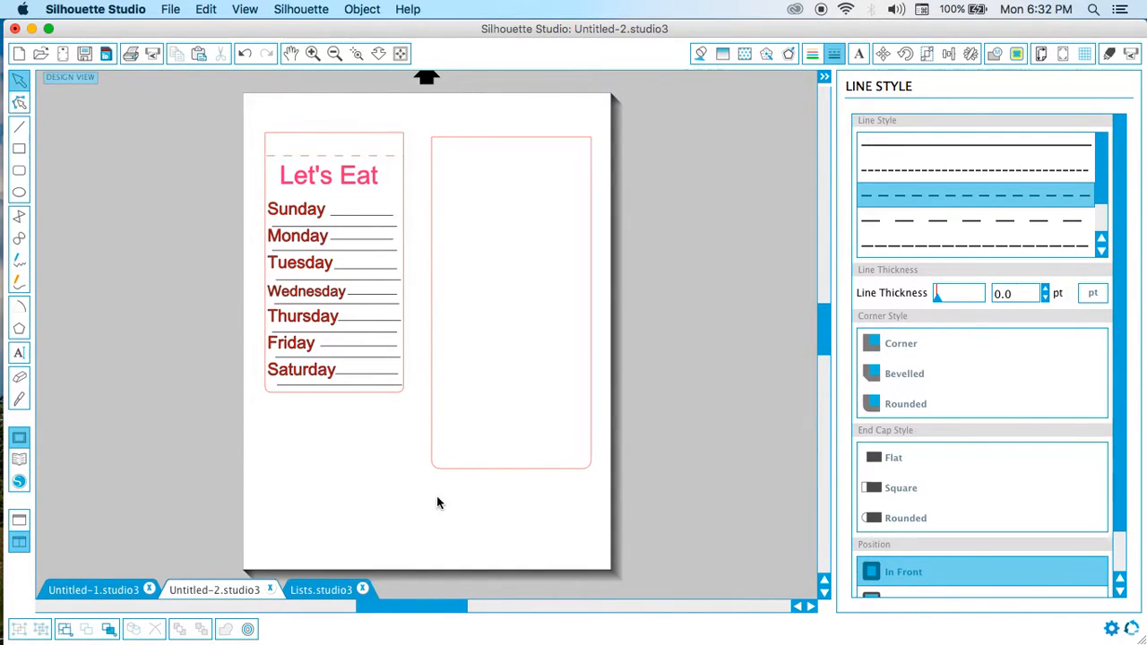
Move the Let's Eat title into the new outline and draw a horizontal dashed line about 3.57 in long above it
{"action": "left_click", "coordinate": [433, 186]}
{"action": "left_click_drag", "start_coordinate": [436, 186], "coordinate": [525, 197]}
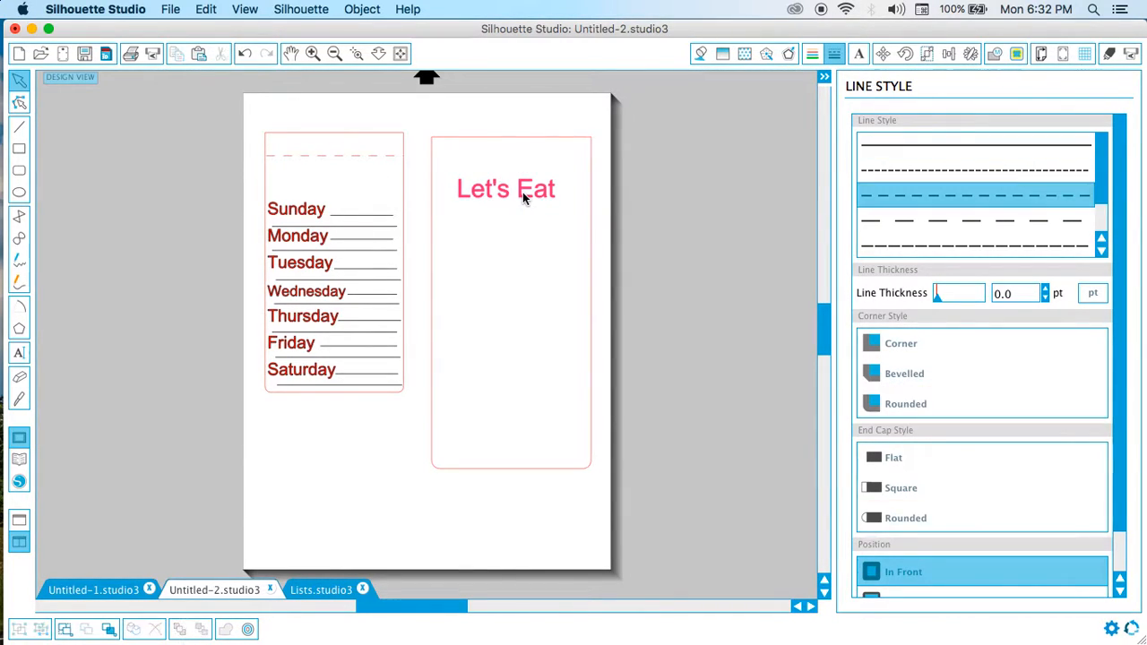
{"action": "left_click", "coordinate": [352, 161]}
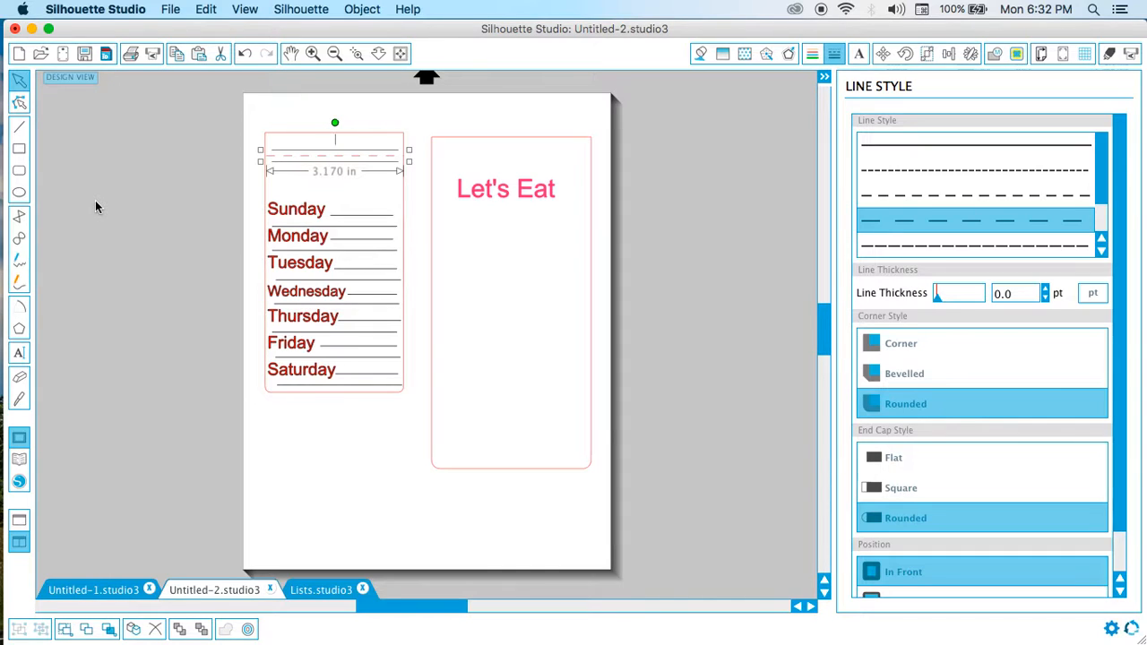
{"action": "left_click", "coordinate": [19, 128]}
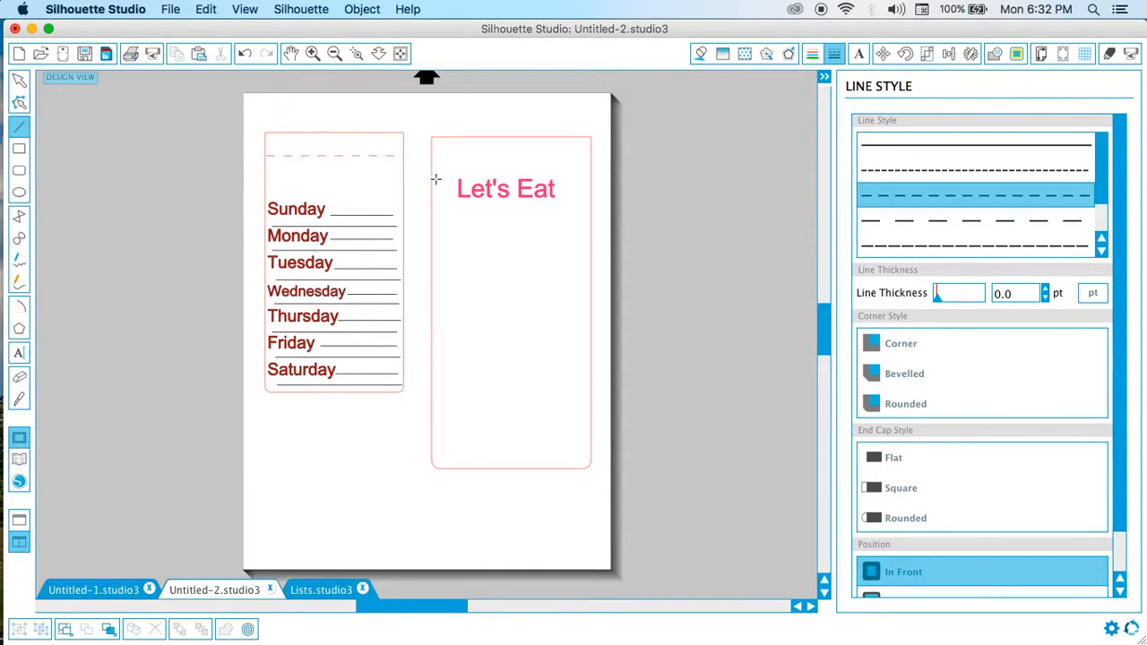
{"action": "left_click_drag", "start_coordinate": [432, 164], "coordinate": [585, 169]}
{"action": "key", "text": "v"}
{"action": "left_click", "coordinate": [527, 169]}
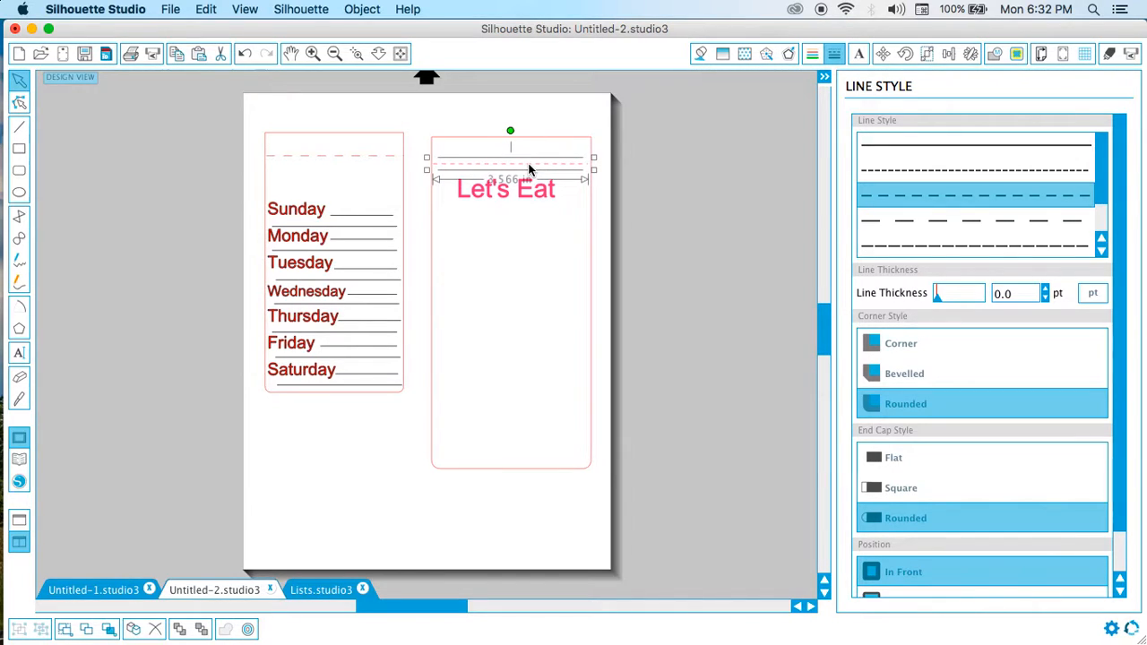
{"action": "left_click", "coordinate": [652, 191]}
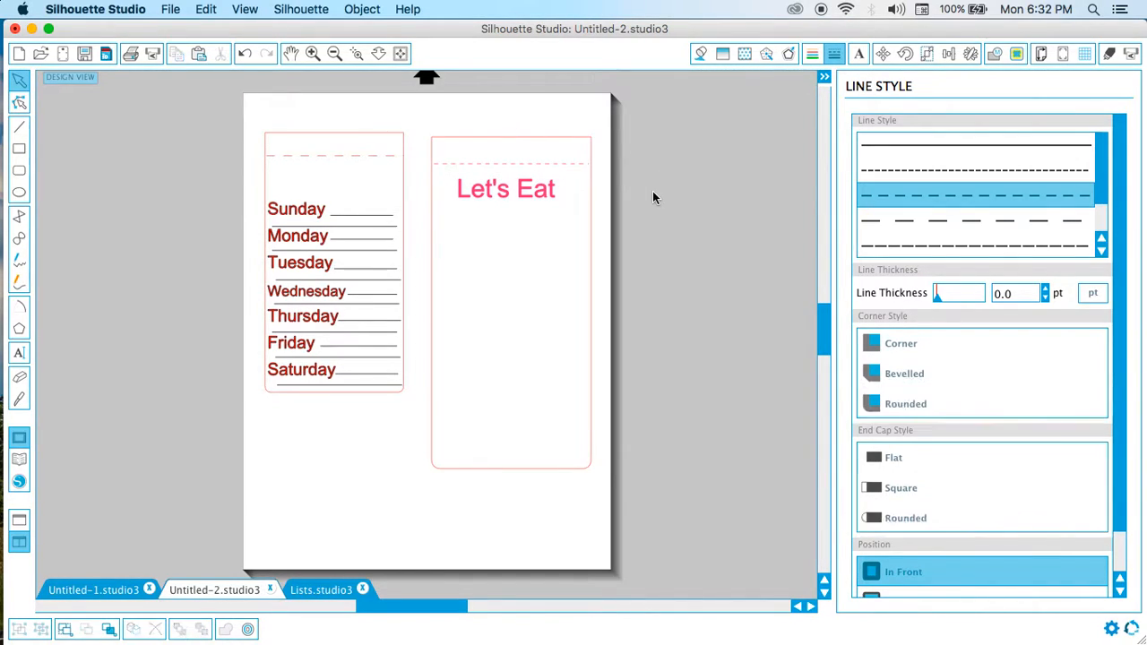
{"action": "left_click", "coordinate": [563, 173]}
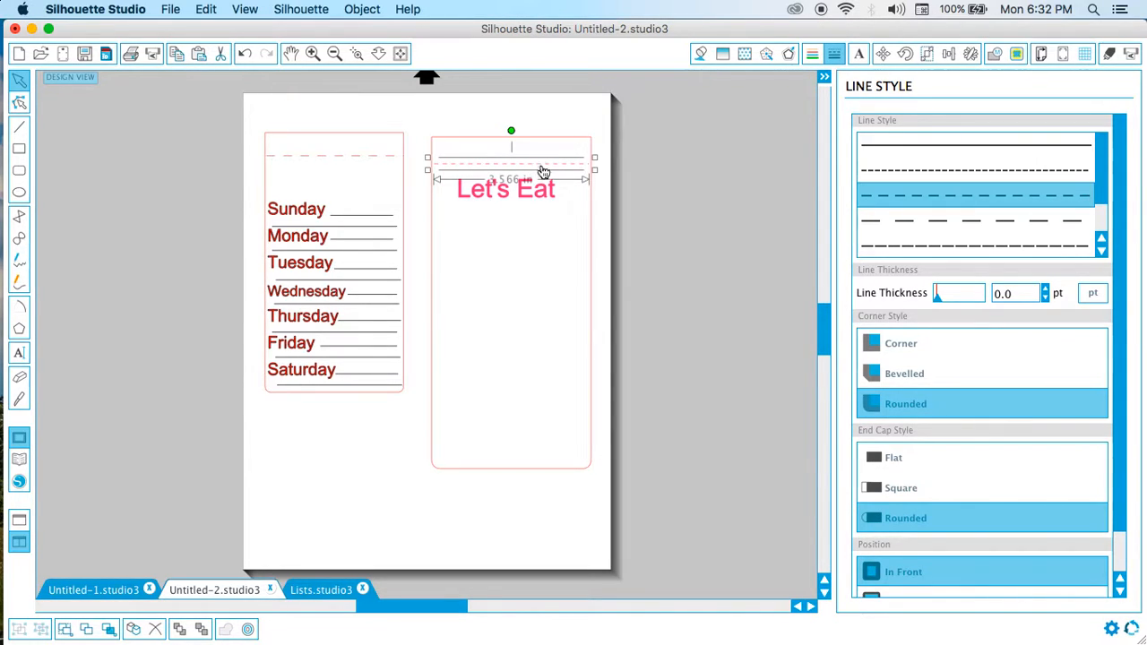
{"action": "left_click", "coordinate": [567, 137]}
{"action": "left_click", "coordinate": [563, 160]}
{"action": "left_click", "coordinate": [562, 165]}
{"action": "left_click", "coordinate": [568, 184]}
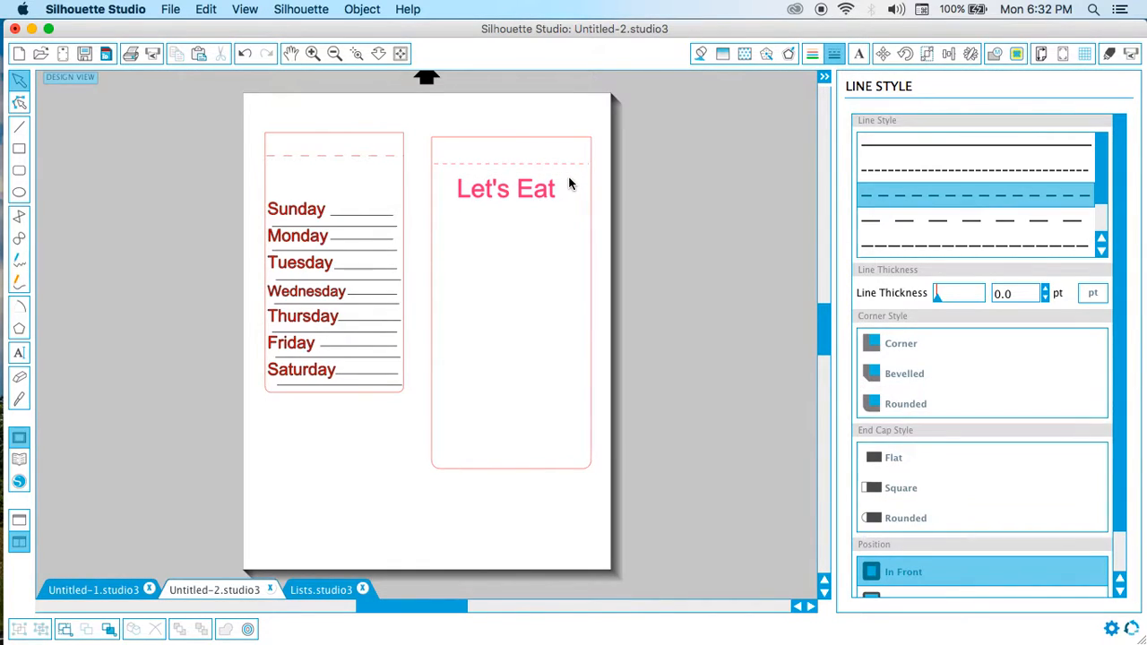
Try the Dancing Script font with 162% character spacing on the Let's Eat title
{"action": "left_click_drag", "start_coordinate": [545, 190], "coordinate": [550, 190]}
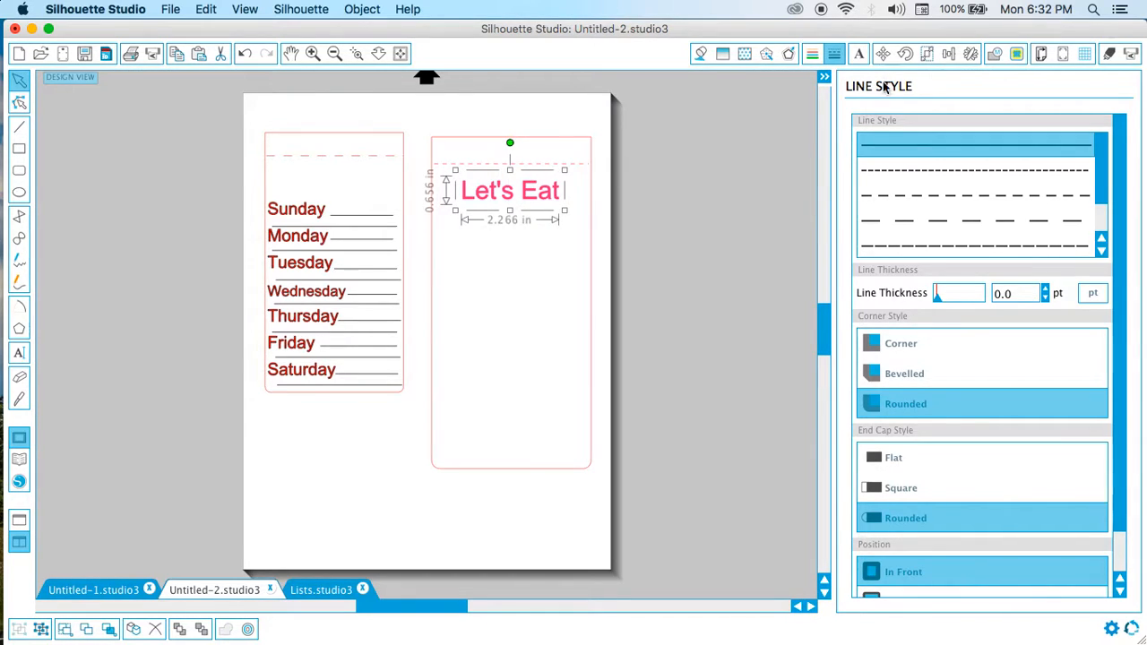
{"action": "left_click", "coordinate": [858, 55]}
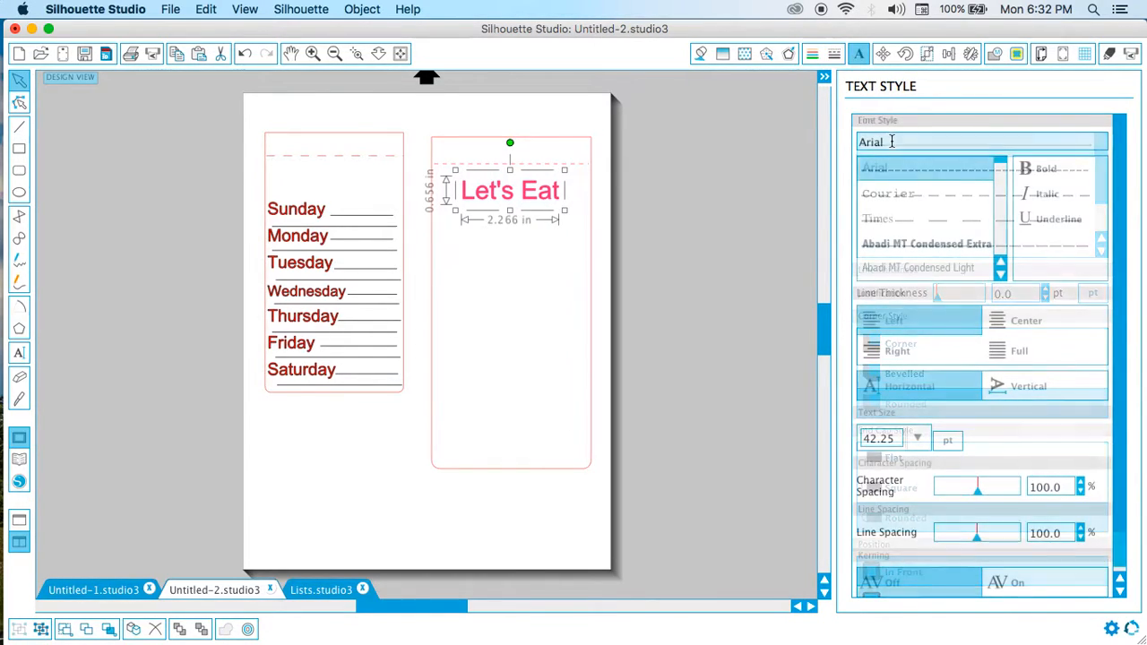
{"action": "scroll", "coordinate": [890, 219], "scroll_direction": "down", "scroll_amount": 10}
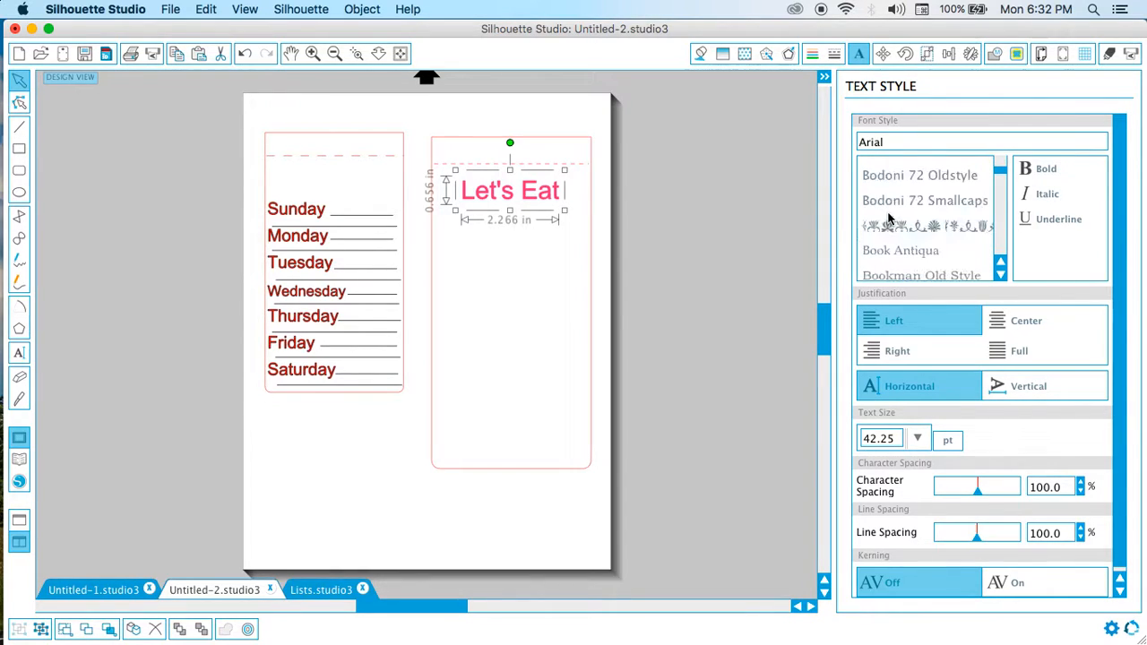
{"action": "scroll", "coordinate": [889, 224], "scroll_direction": "down", "scroll_amount": 10}
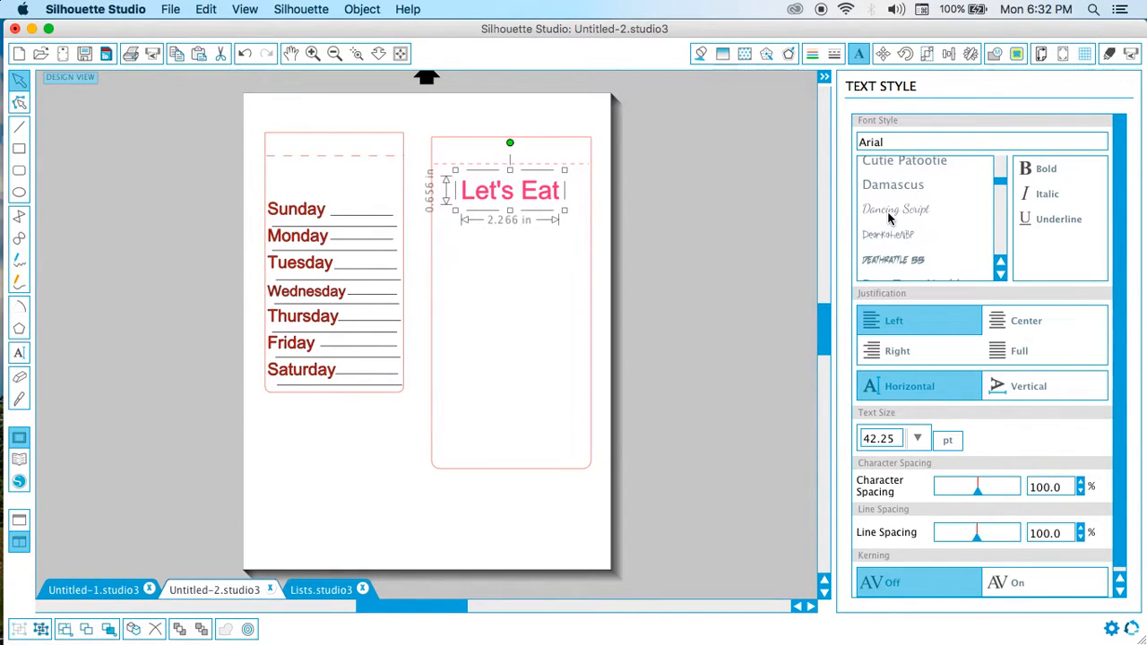
{"action": "left_click", "coordinate": [875, 255]}
{"action": "left_click_drag", "start_coordinate": [976, 486], "coordinate": [1003, 487]}
{"action": "left_click", "coordinate": [933, 232]}
{"action": "left_click", "coordinate": [897, 185]}
{"action": "left_click", "coordinate": [924, 210]}
{"action": "mouse_move", "coordinate": [562, 193]}
{"action": "left_mouse_down"}
{"action": "mouse_move", "coordinate": [545, 188]}
{"action": "mouse_move", "coordinate": [553, 196]}
{"action": "left_mouse_up"}
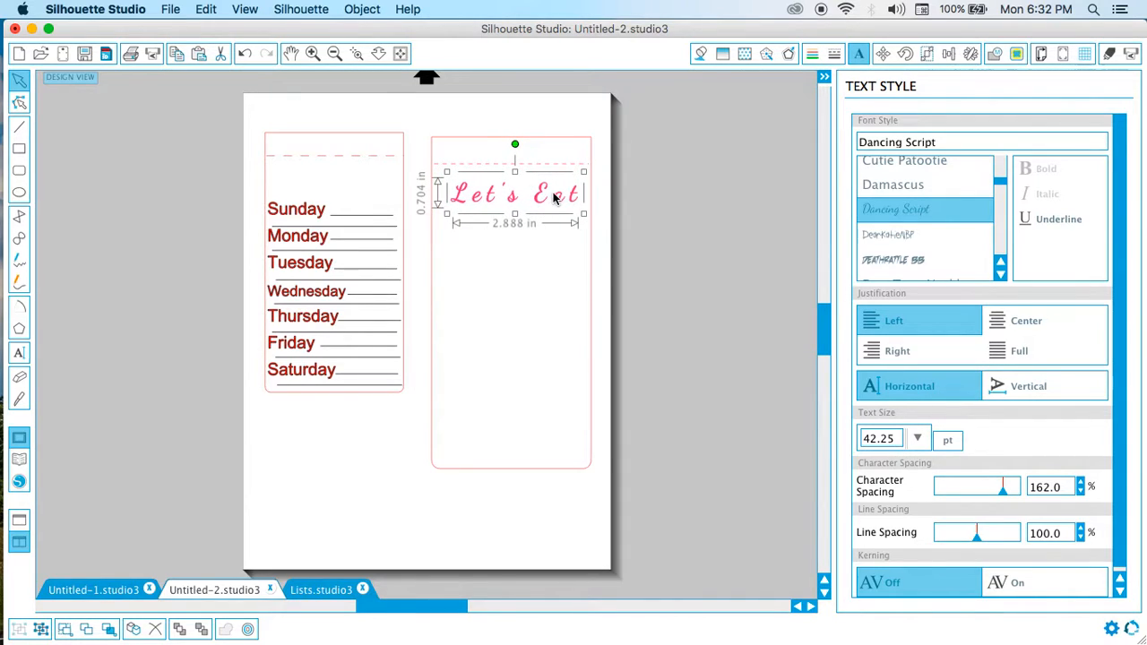
Change the font of the Let's Eat title to EcuyerDAX
{"action": "scroll", "coordinate": [958, 218], "scroll_direction": "down", "scroll_amount": 15}
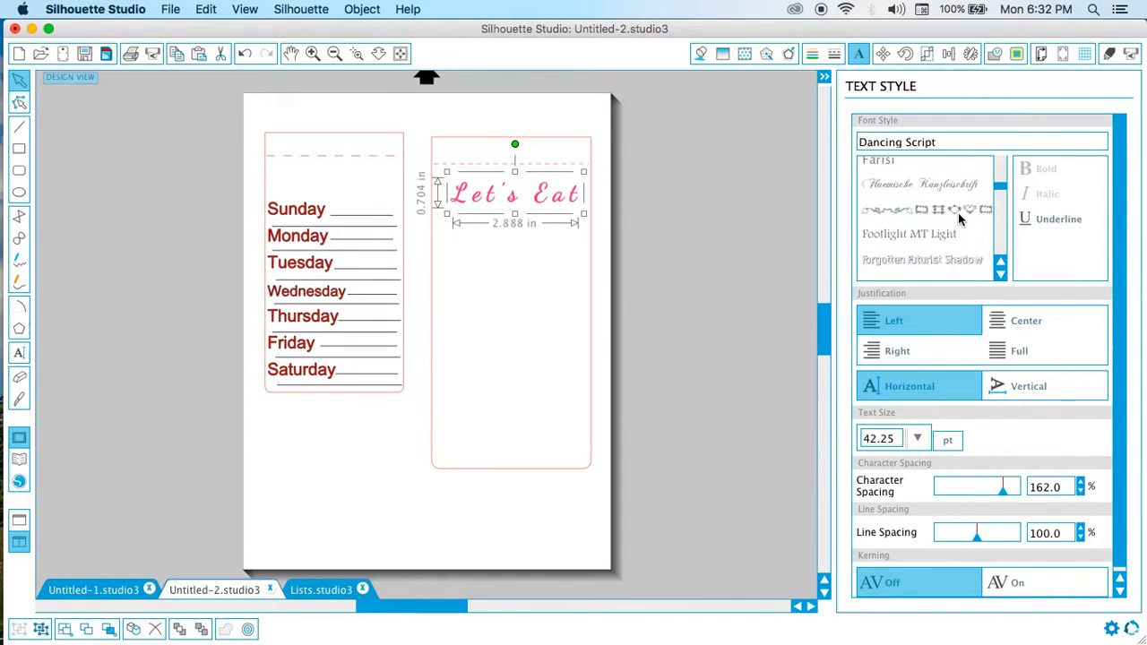
{"action": "scroll", "coordinate": [958, 220], "scroll_direction": "up", "scroll_amount": 1}
{"action": "scroll", "coordinate": [958, 218], "scroll_direction": "up", "scroll_amount": 5}
{"action": "scroll", "coordinate": [958, 218], "scroll_direction": "down", "scroll_amount": 3}
{"action": "scroll", "coordinate": [948, 238], "scroll_direction": "up", "scroll_amount": 5}
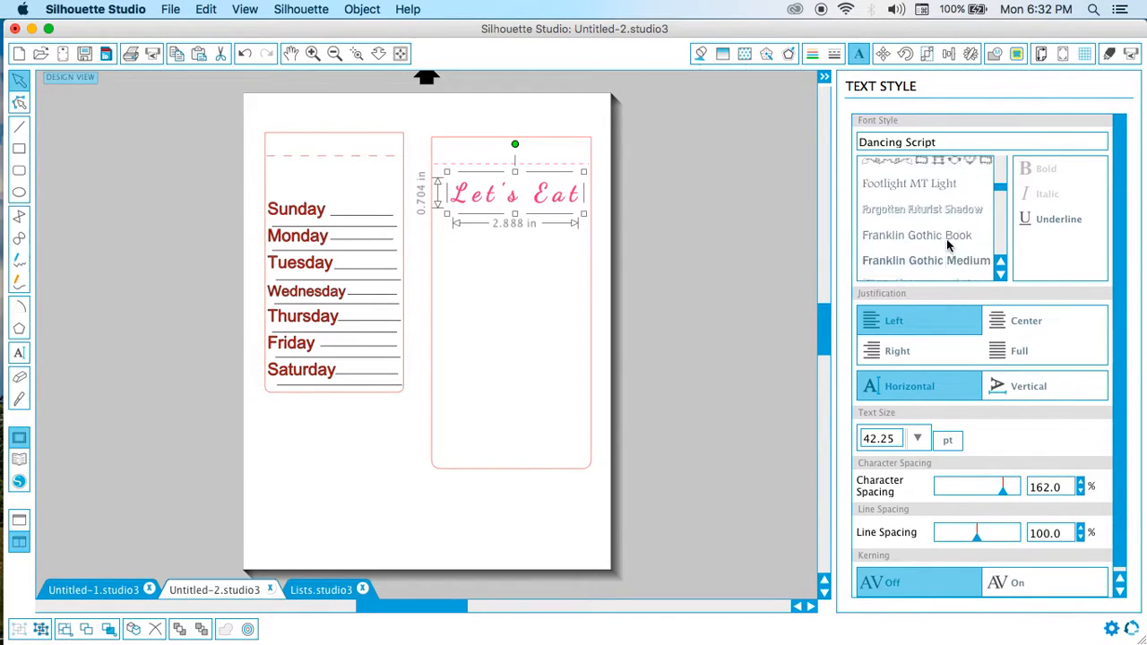
{"action": "scroll", "coordinate": [946, 204], "scroll_direction": "up", "scroll_amount": 1}
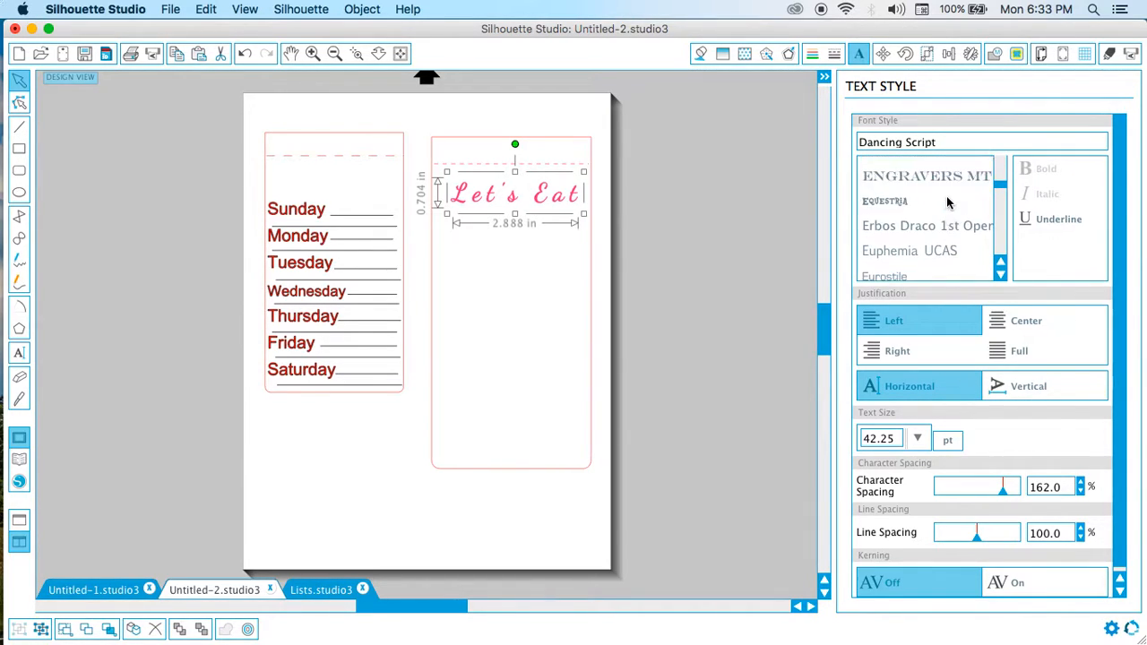
{"action": "left_click", "coordinate": [946, 193]}
{"action": "scroll", "coordinate": [947, 182], "scroll_direction": "up", "scroll_amount": 3}
{"action": "left_click", "coordinate": [948, 188]}
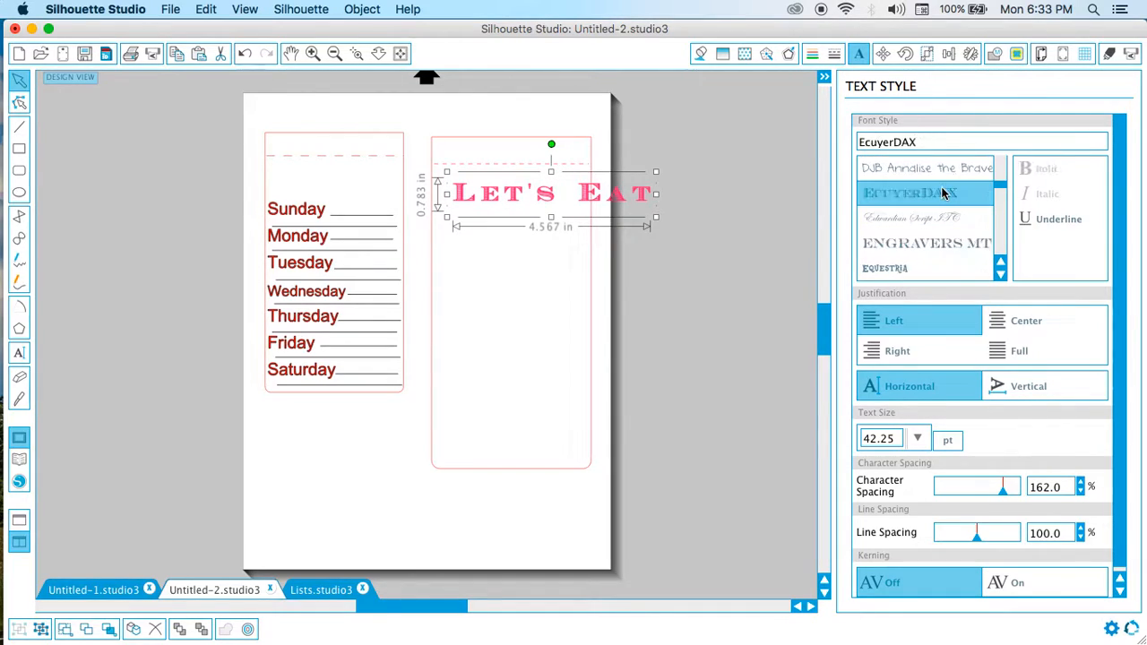
Shrink the Let's Eat title, tighten its character spacing and fit it within the outline below the dashed line
{"action": "mouse_move", "coordinate": [655, 217]}
{"action": "left_mouse_down"}
{"action": "mouse_move", "coordinate": [607, 212]}
{"action": "mouse_move", "coordinate": [639, 215]}
{"action": "left_mouse_up"}
{"action": "left_click_drag", "start_coordinate": [1002, 486], "coordinate": [977, 490]}
{"action": "left_click_drag", "start_coordinate": [567, 196], "coordinate": [558, 194]}
{"action": "left_click", "coordinate": [647, 198]}
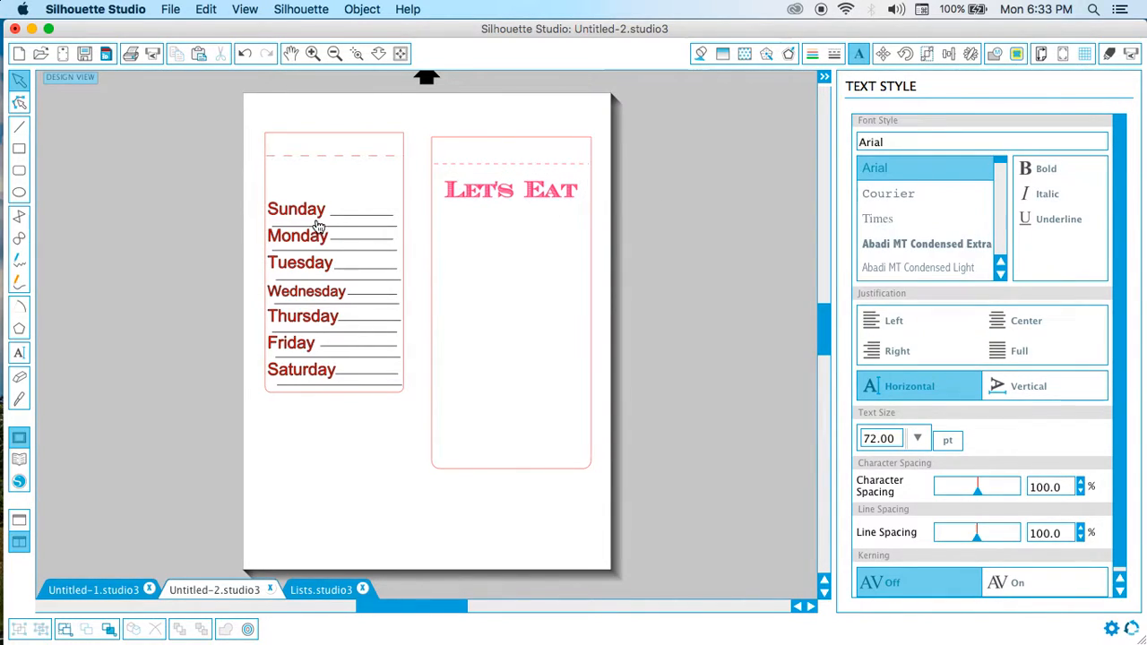
Move the seven weekday labels, Sunday to Saturday, together from the old list into the new outline
{"action": "left_click", "coordinate": [315, 235]}
{"action": "left_click", "coordinate": [310, 264], "text": "shift"}
{"action": "left_click", "coordinate": [310, 291], "text": "shift"}
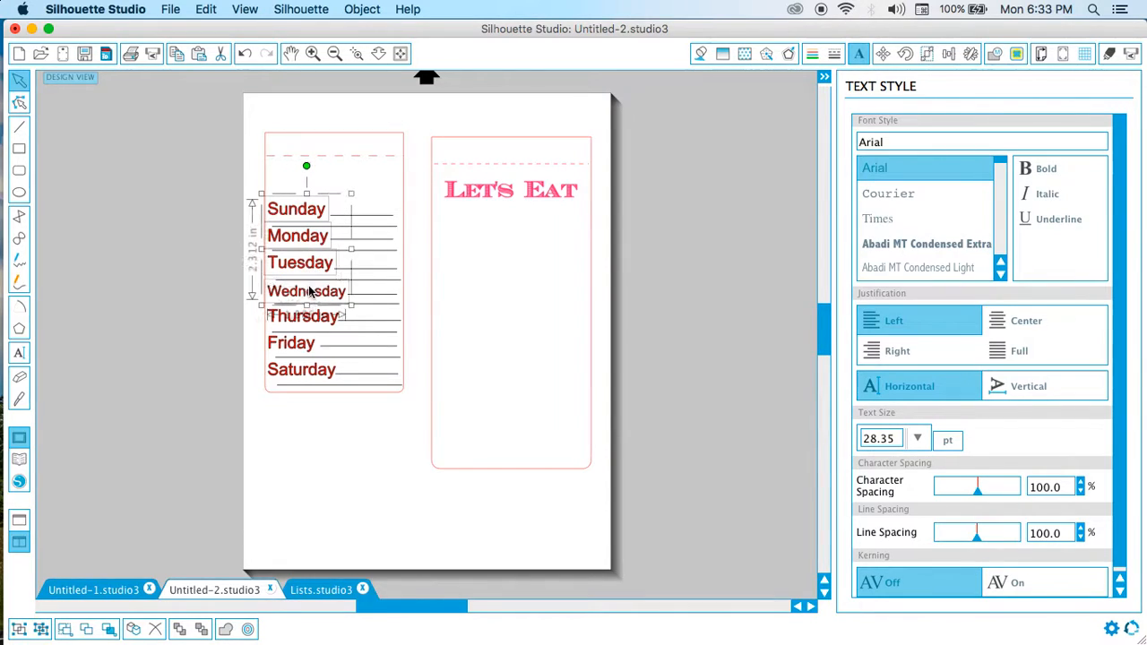
{"action": "left_click", "coordinate": [307, 330], "text": "shift"}
{"action": "left_click", "coordinate": [307, 343], "text": "shift"}
{"action": "left_click", "coordinate": [306, 373], "text": "shift"}
{"action": "left_click_drag", "start_coordinate": [307, 374], "coordinate": [474, 389]}
Spread the weekday labels down the new outline, shifting Saturday to the bottom and the other days downward in order
{"action": "left_click", "coordinate": [526, 210]}
{"action": "left_click", "coordinate": [485, 223]}
{"action": "left_click_drag", "start_coordinate": [475, 391], "coordinate": [478, 445]}
{"action": "left_click_drag", "start_coordinate": [469, 360], "coordinate": [474, 400]}
{"action": "left_click", "coordinate": [473, 345]}
{"action": "left_click_drag", "start_coordinate": [474, 345], "coordinate": [472, 362]}
{"action": "left_click_drag", "start_coordinate": [470, 311], "coordinate": [473, 328]}
{"action": "left_click_drag", "start_coordinate": [492, 277], "coordinate": [492, 293]}
{"action": "left_click_drag", "start_coordinate": [486, 251], "coordinate": [488, 262]}
Align all seven weekday labels to the left and space them evenly in the vertical direction
{"action": "left_click_drag", "start_coordinate": [538, 466], "coordinate": [461, 185]}
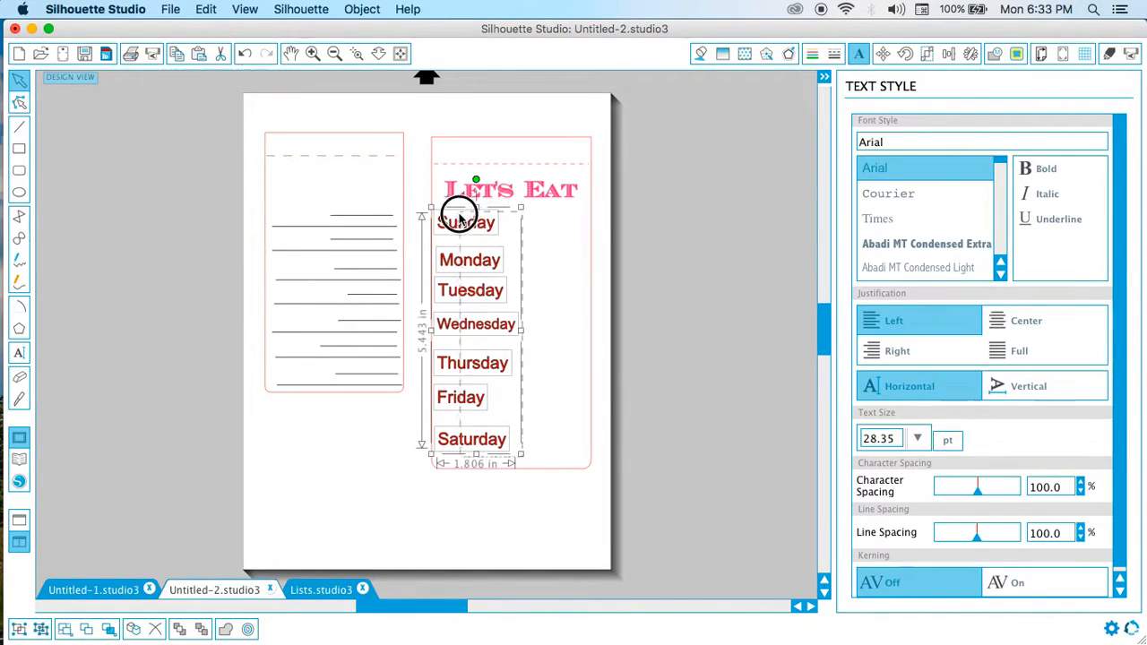
{"action": "left_click", "coordinate": [949, 54]}
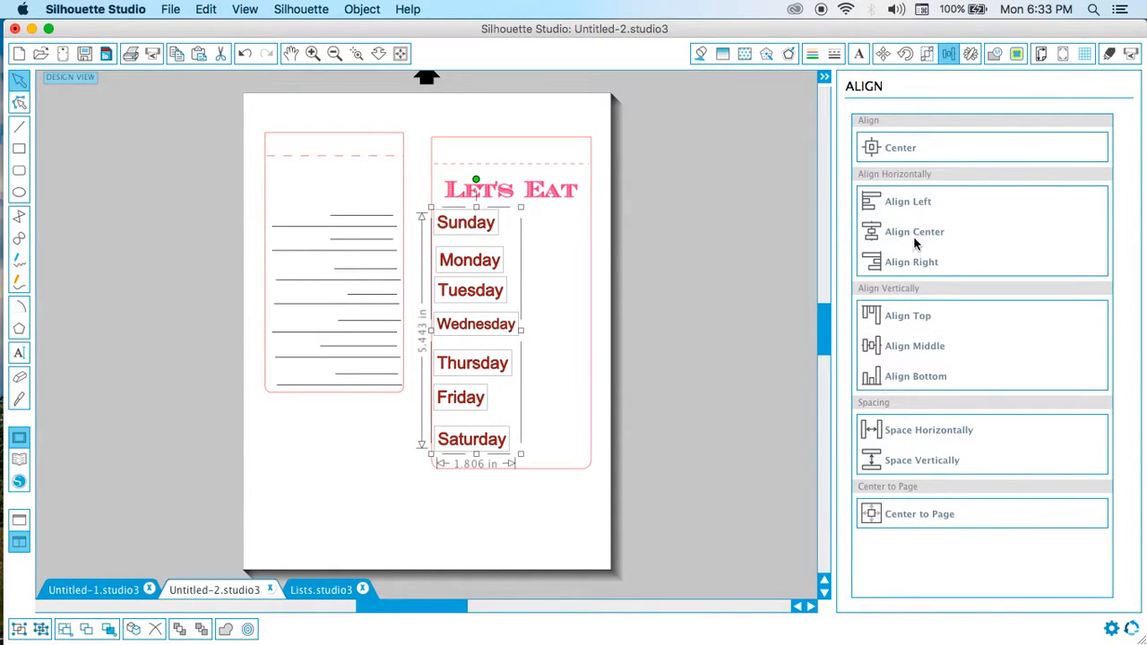
{"action": "left_click", "coordinate": [915, 204]}
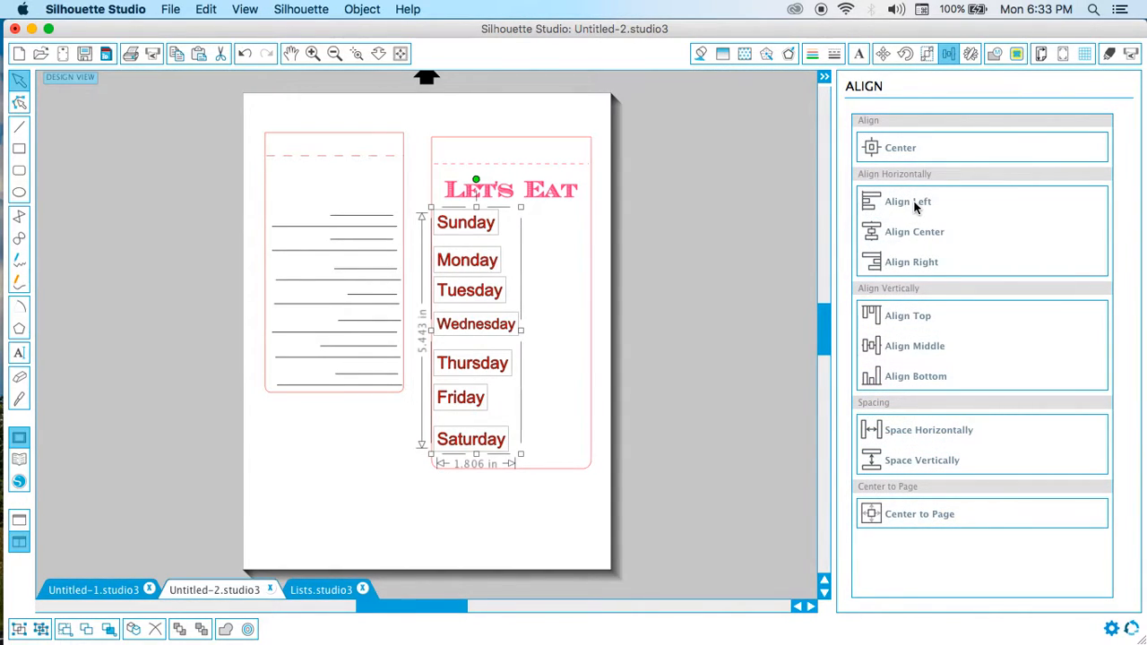
{"action": "left_click", "coordinate": [912, 461]}
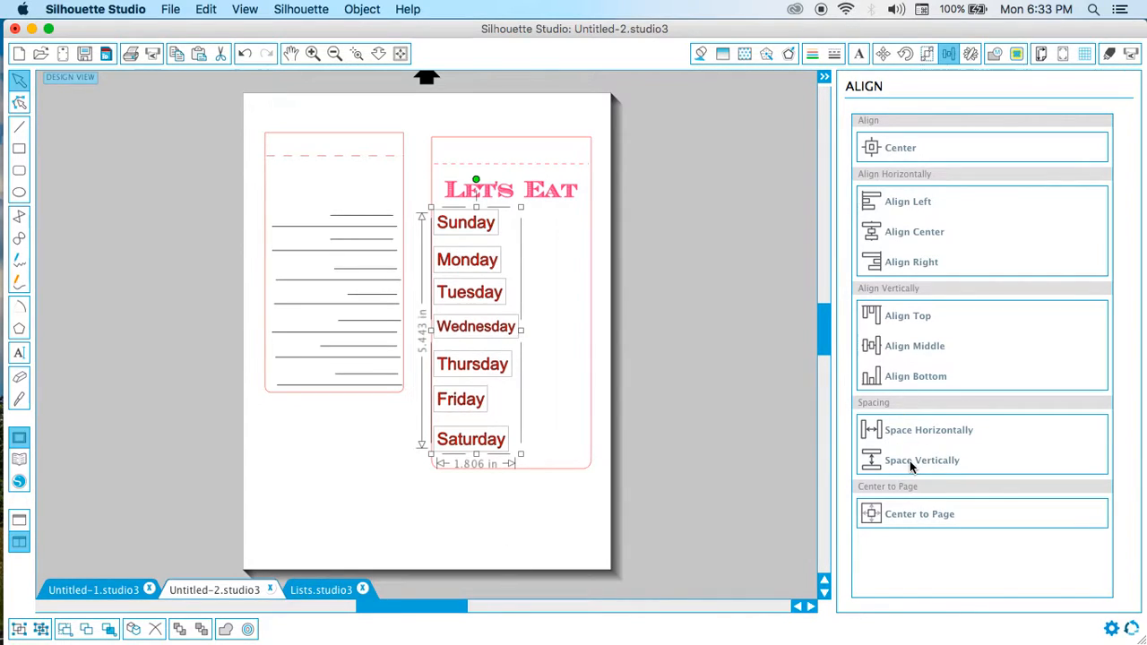
Delete the old list's outline, dashed line and leftover writing lines beside the new list
{"action": "left_click", "coordinate": [670, 330]}
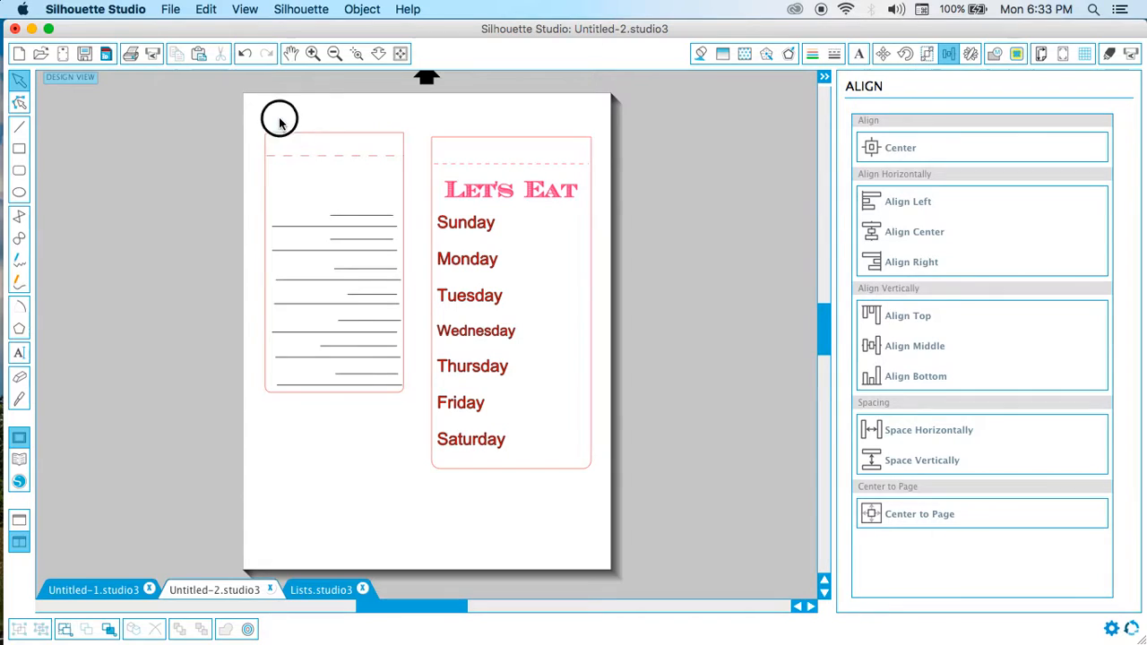
{"action": "left_click_drag", "start_coordinate": [280, 119], "coordinate": [398, 489]}
{"action": "key", "text": "Delete"}
Draw a horizontal writing line about 2.05 in long at the baseline after the Sunday label, ending inside the outline
{"action": "left_click", "coordinate": [20, 128]}
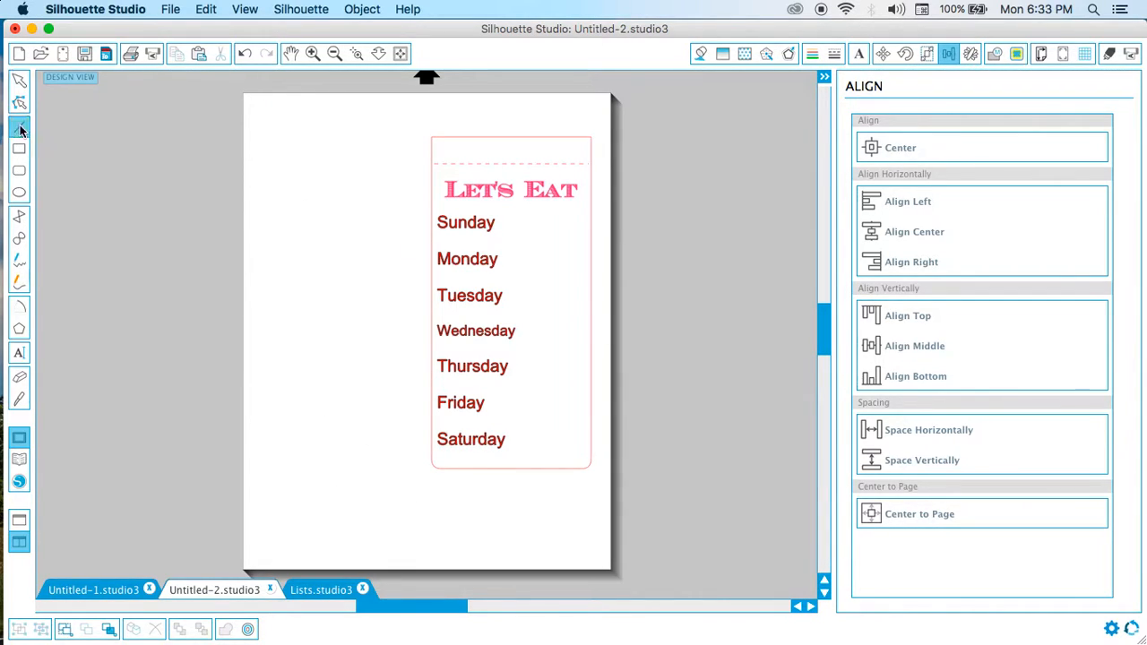
{"action": "mouse_move", "coordinate": [495, 230]}
{"action": "left_mouse_down"}
{"action": "mouse_move", "coordinate": [597, 230]}
{"action": "mouse_move", "coordinate": [568, 233]}
{"action": "mouse_move", "coordinate": [578, 233]}
{"action": "mouse_move", "coordinate": [582, 298]}
{"action": "mouse_move", "coordinate": [583, 250]}
{"action": "left_mouse_up"}
{"action": "key", "text": "v"}
{"action": "left_click", "coordinate": [576, 230]}
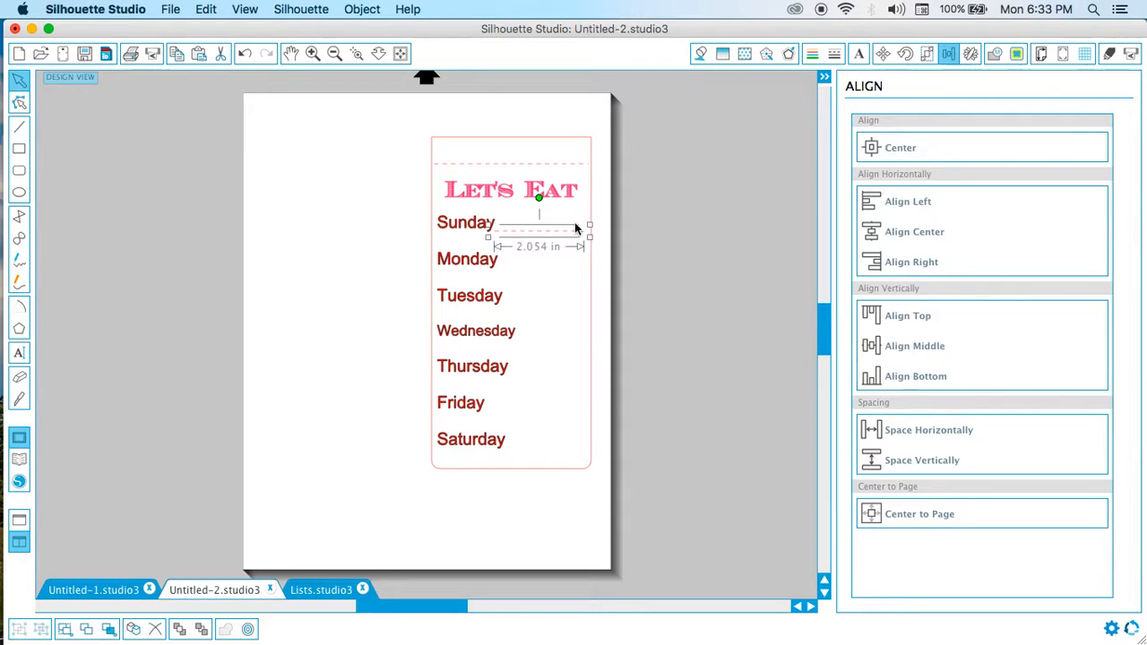
Make the Sunday writing line black and solid with a thickness of 1.0 pt, and nudge it clear of the label
{"action": "left_click", "coordinate": [834, 54]}
{"action": "left_click", "coordinate": [812, 53]}
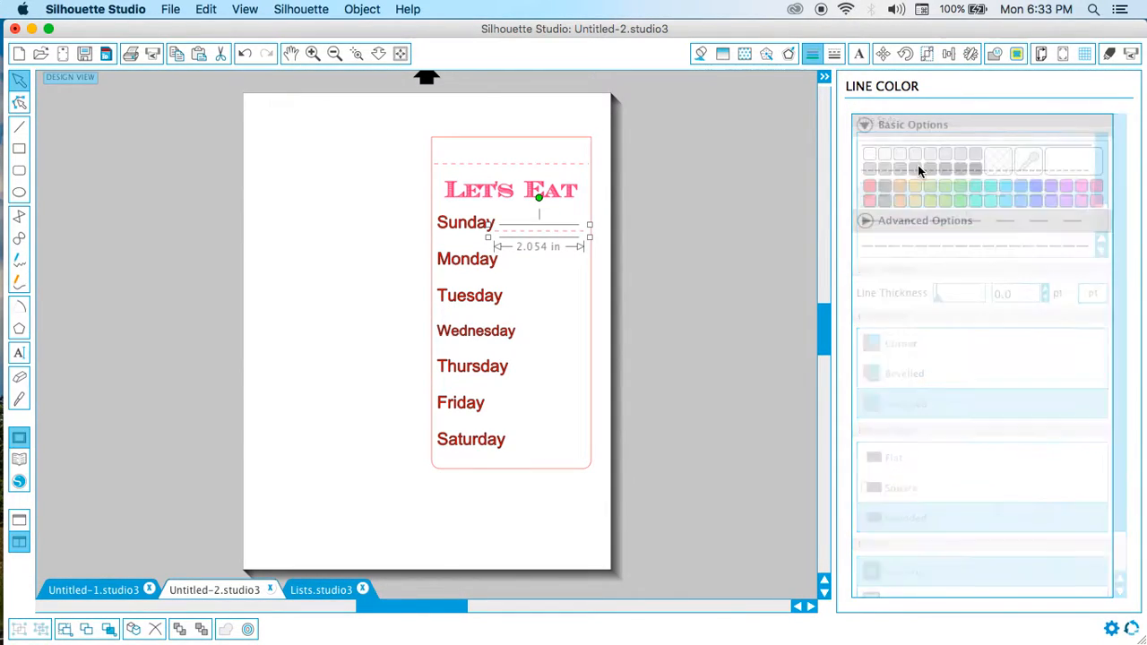
{"action": "left_click", "coordinate": [835, 54]}
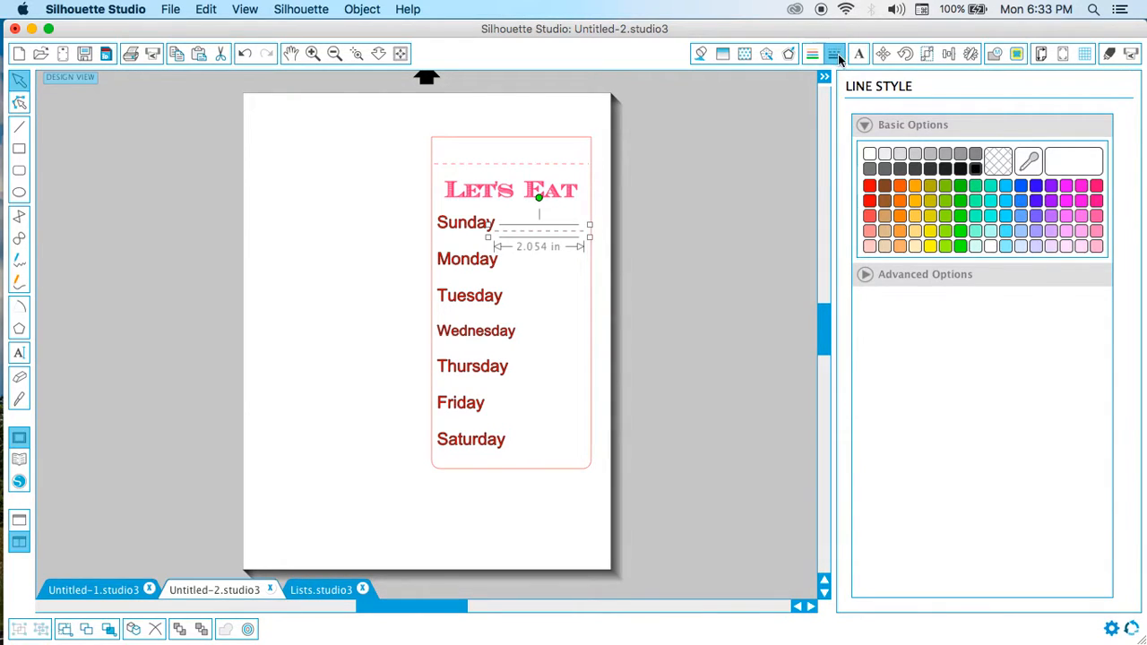
{"action": "left_click", "coordinate": [977, 145]}
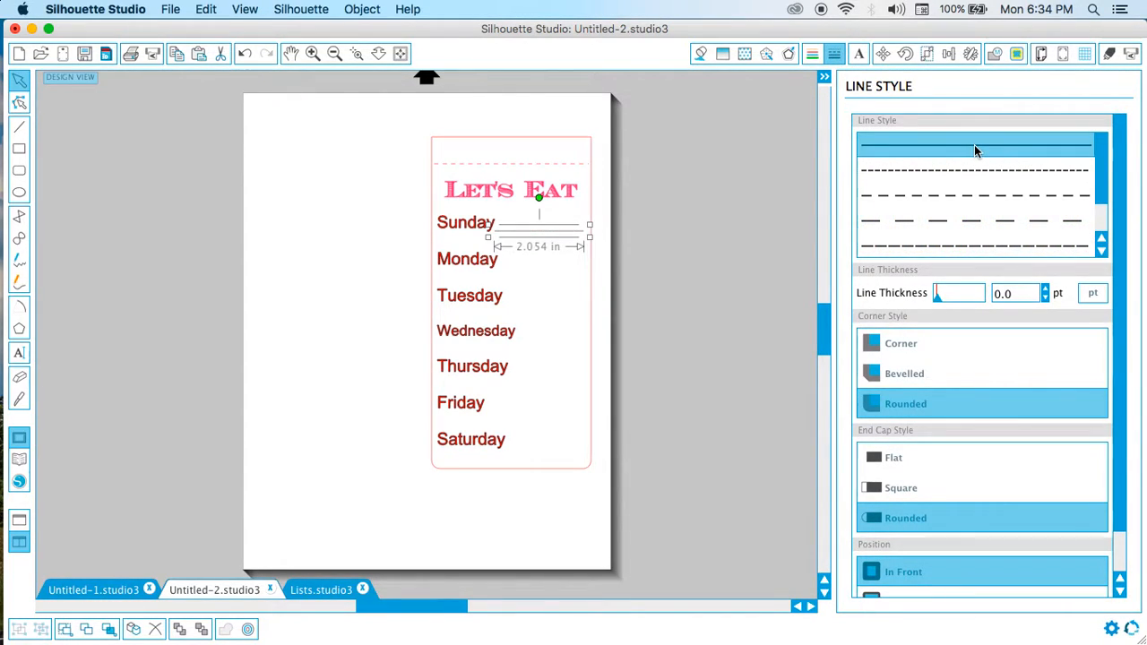
{"action": "left_click_drag", "start_coordinate": [568, 238], "coordinate": [571, 238]}
{"action": "left_click", "coordinate": [1027, 297]}
{"action": "type", "text": "1.0"}
{"action": "left_click", "coordinate": [544, 286]}
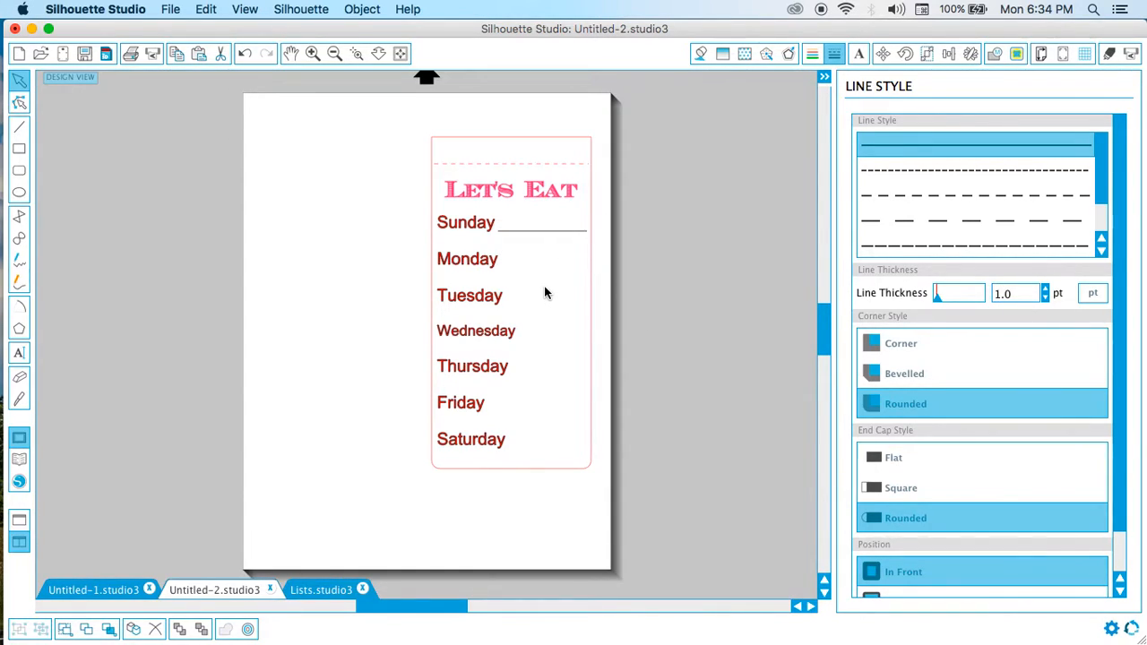
{"action": "left_click", "coordinate": [562, 235]}
{"action": "key", "text": "super+d"}
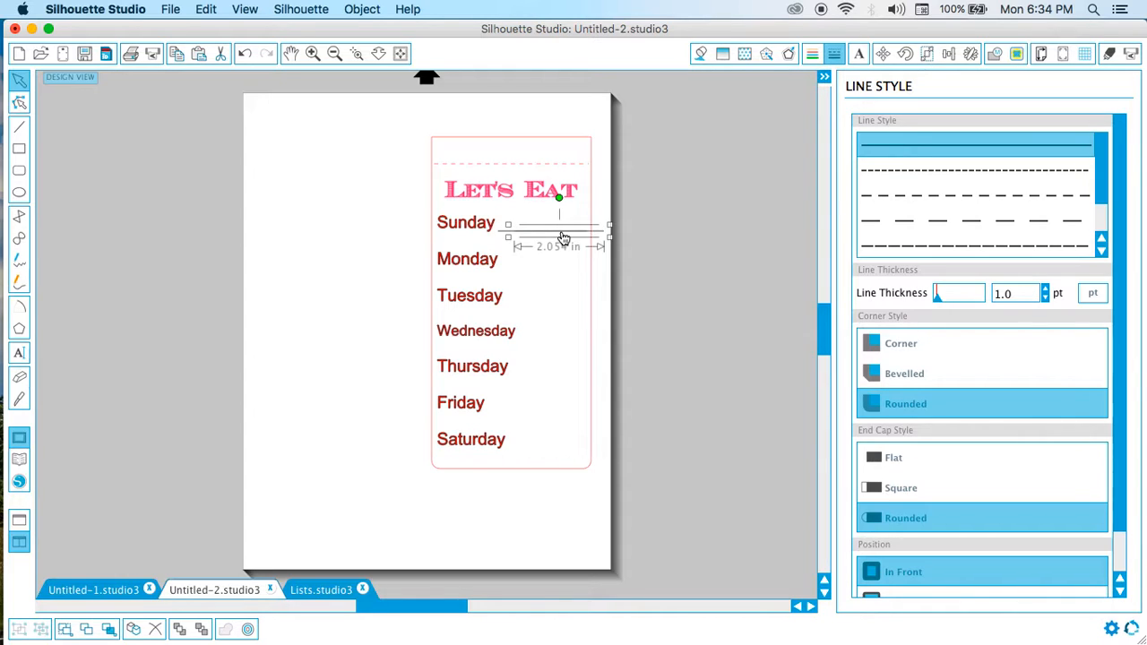
{"action": "left_click_drag", "start_coordinate": [564, 238], "coordinate": [564, 251]}
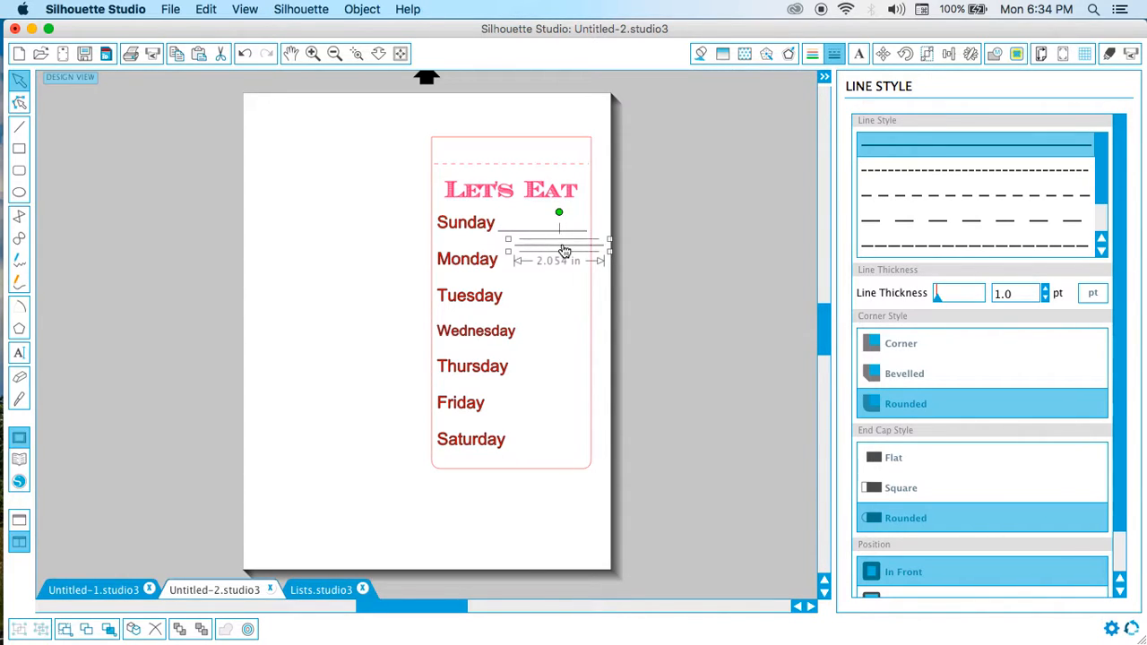
{"action": "key", "text": "Delete"}
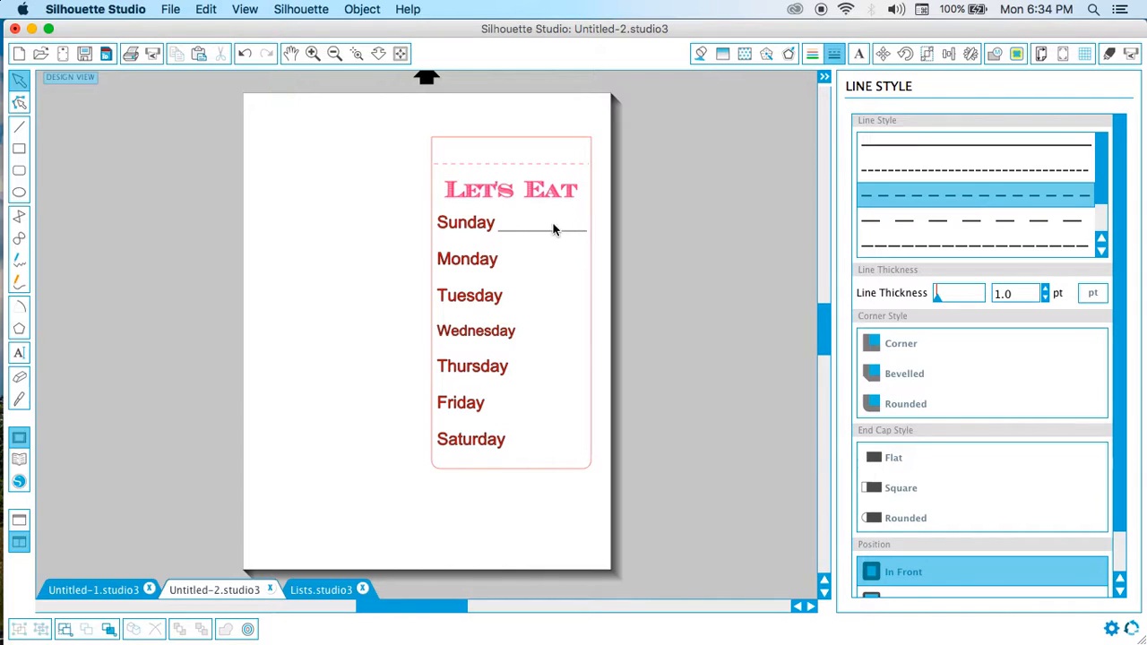
Copy the Sunday writing line beside Monday, Tuesday, Saturday and Friday, adjusting lengths to fit, about 2.21 in for Friday
{"action": "left_click", "coordinate": [553, 232]}
{"action": "left_click_drag", "start_coordinate": [553, 265], "coordinate": [580, 417]}
{"action": "left_click", "coordinate": [573, 419]}
{"action": "left_click", "coordinate": [571, 412]}
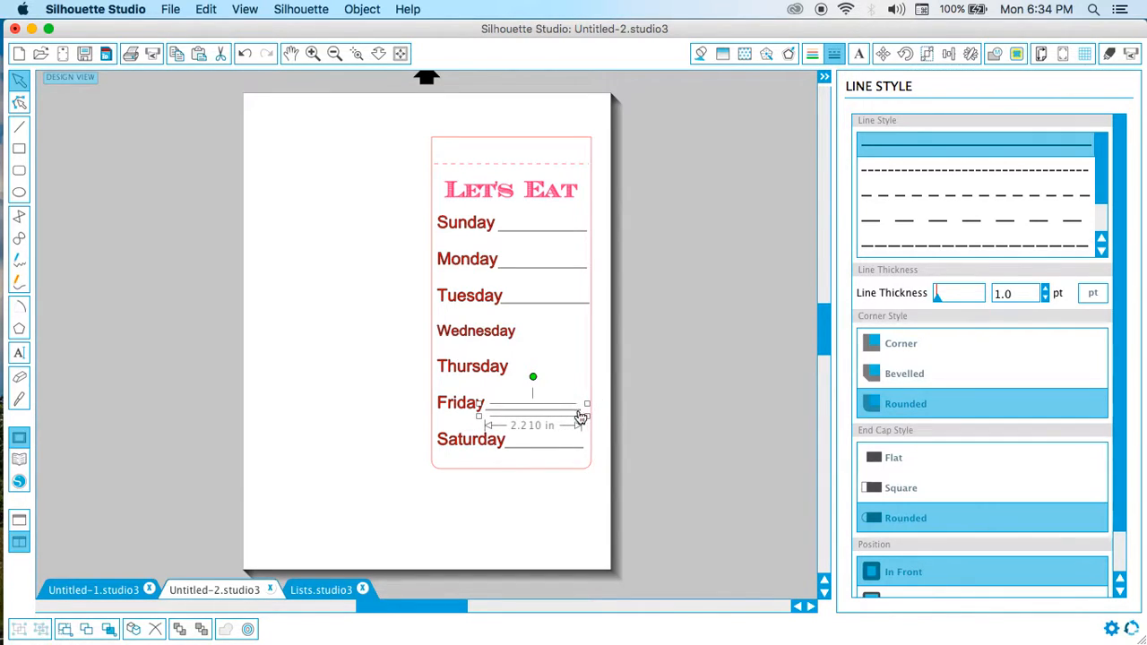
{"action": "left_click", "coordinate": [580, 418]}
{"action": "left_click", "coordinate": [605, 420]}
Place copies of the writing line after Thursday and Wednesday, shortened to about 1.69 in and 1.59 in and clear of the labels
{"action": "left_click", "coordinate": [570, 411]}
{"action": "left_click_drag", "start_coordinate": [584, 417], "coordinate": [594, 379]}
{"action": "left_click", "coordinate": [568, 379]}
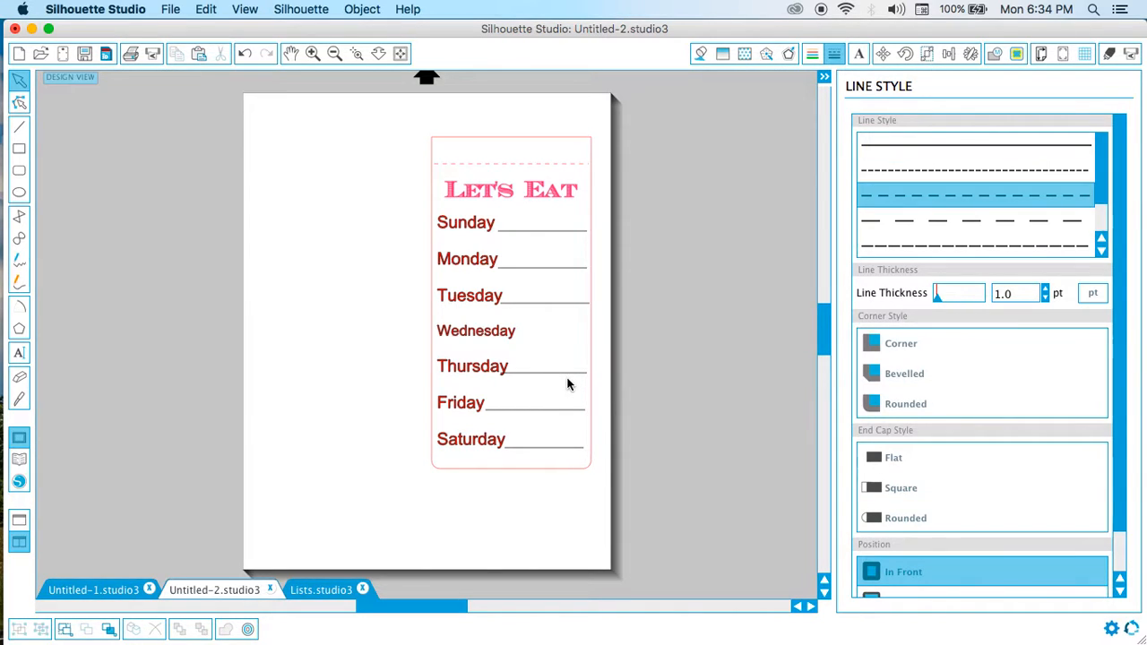
{"action": "left_click", "coordinate": [580, 378]}
{"action": "left_click_drag", "start_coordinate": [595, 369], "coordinate": [540, 337]}
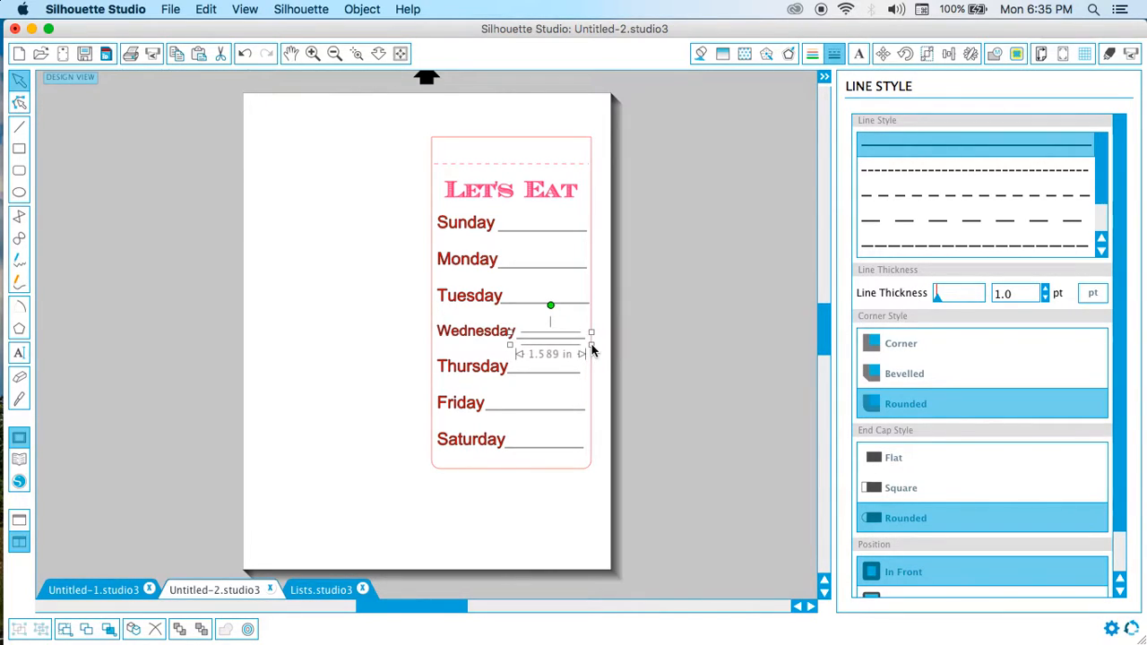
{"action": "left_click", "coordinate": [718, 365]}
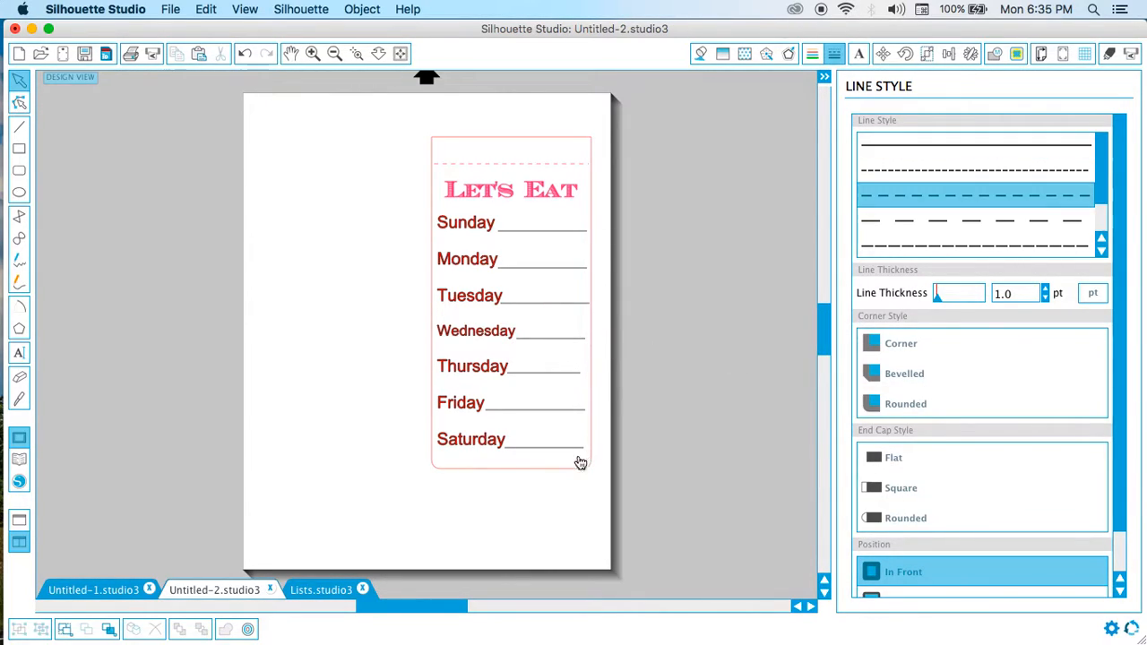
{"action": "left_click", "coordinate": [578, 384]}
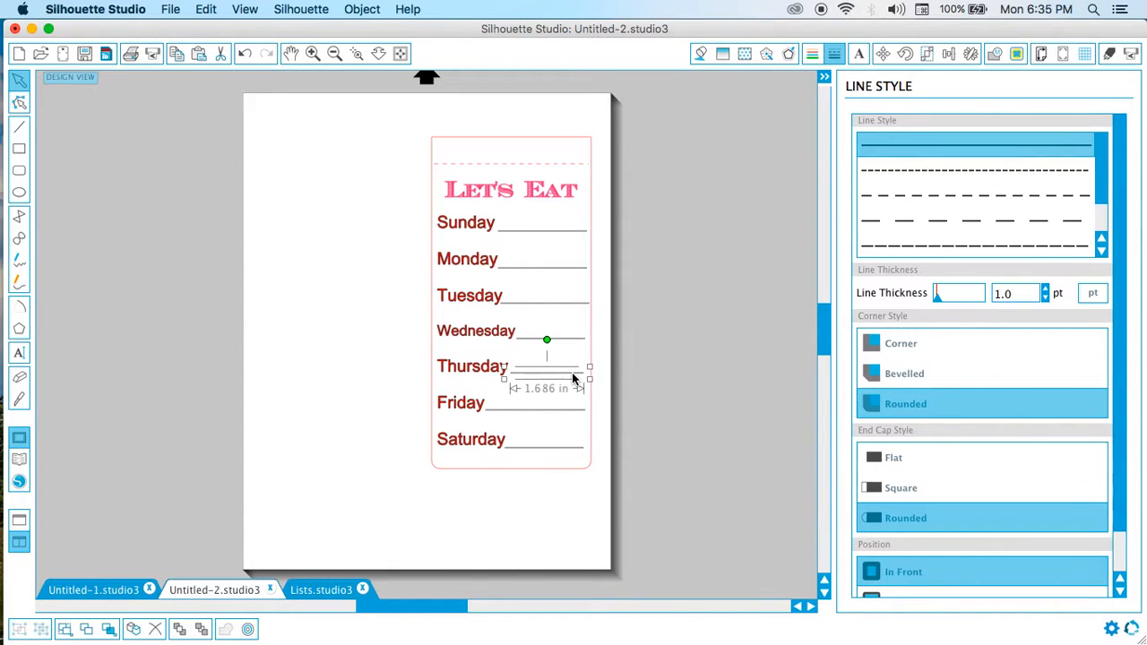
{"action": "left_click", "coordinate": [624, 388]}
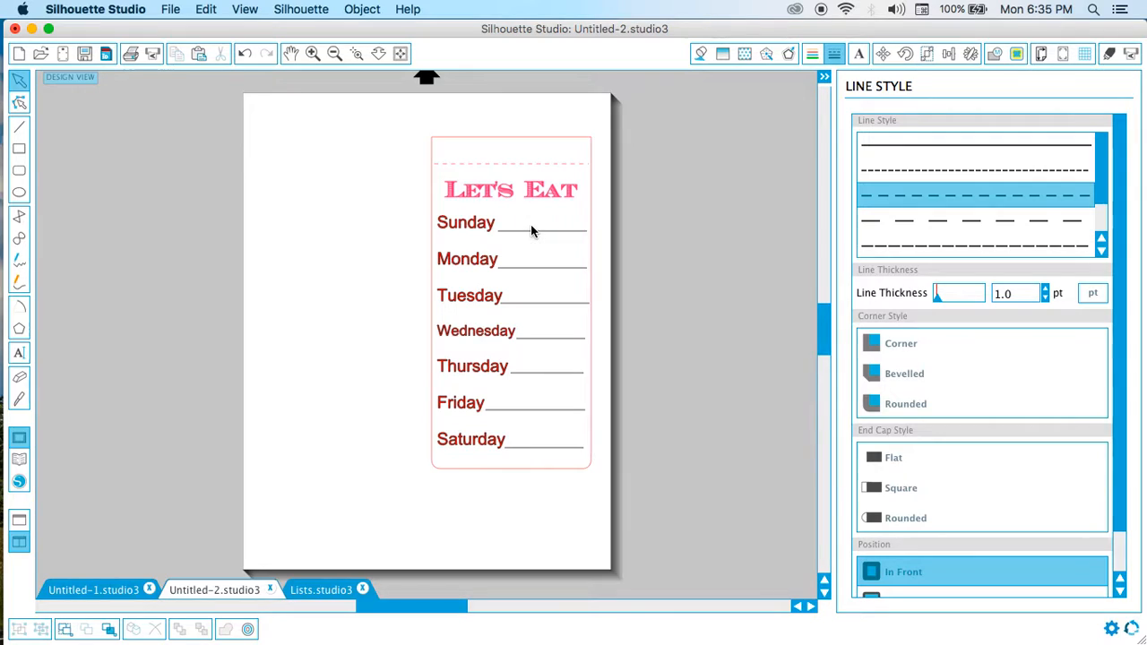
Draw a horizontal line about 3.43 in long across the list between Sunday and Monday, nudging it down into the gap
{"action": "left_click", "coordinate": [20, 127]}
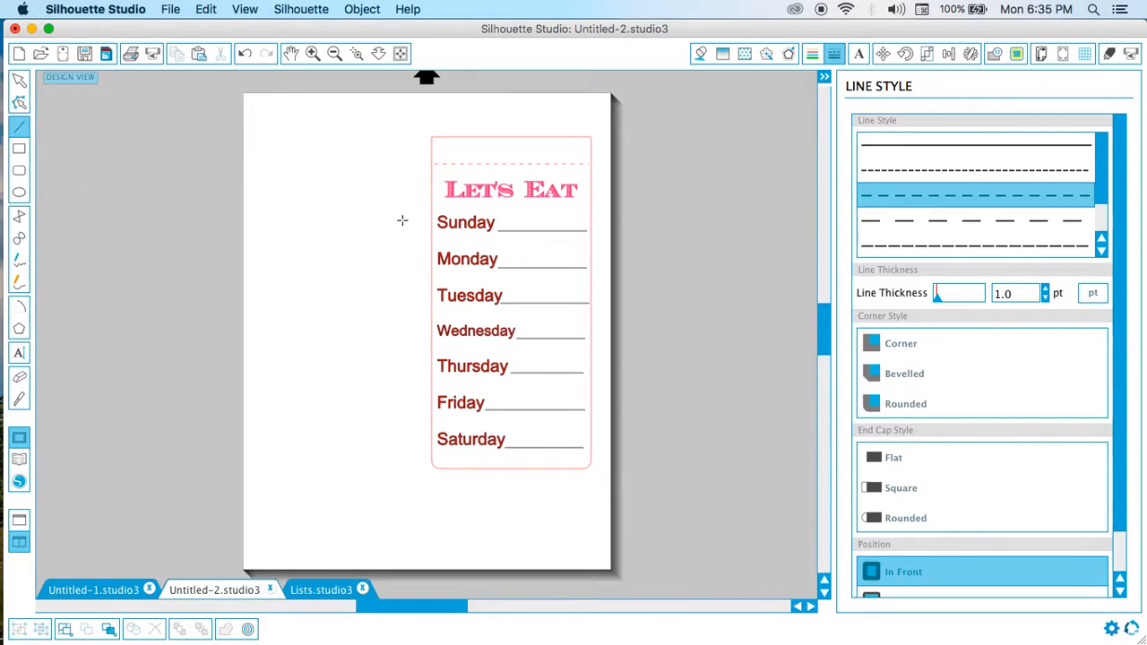
{"action": "left_click_drag", "start_coordinate": [441, 242], "coordinate": [585, 245]}
{"action": "left_click", "coordinate": [552, 242]}
{"action": "key", "text": "Down"}
{"action": "key", "text": "Down"}
{"action": "key", "text": "Down"}
{"action": "key", "text": "Down"}
{"action": "key", "text": "Down"}
{"action": "key", "text": "Down"}
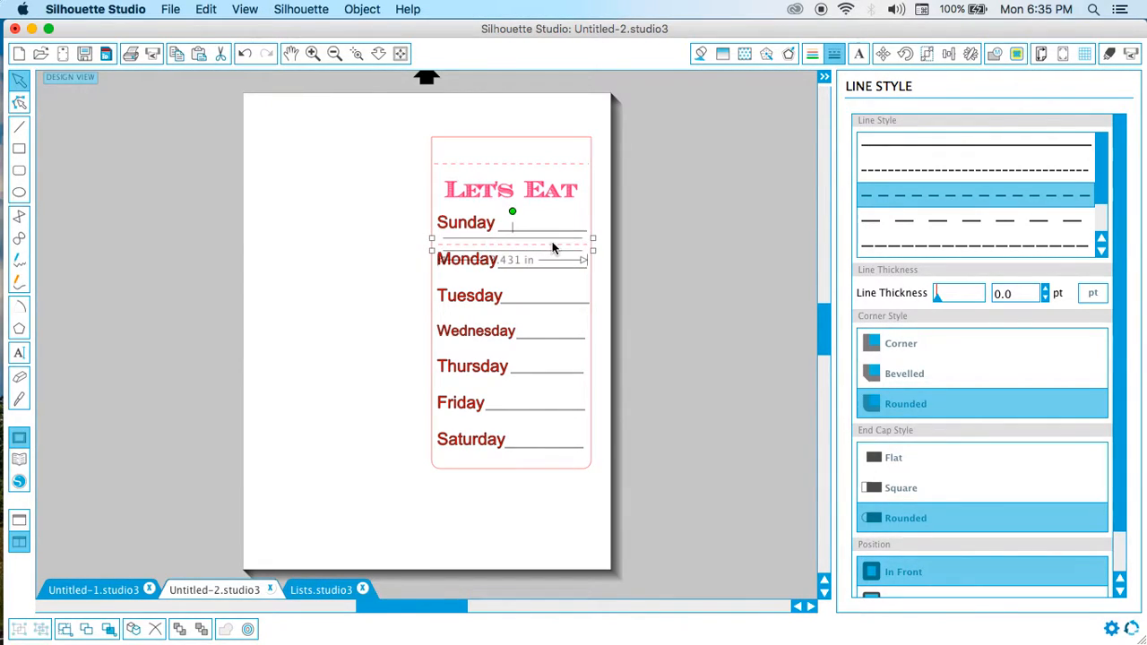
Make the full-width line below Sunday black and solid, and position it slightly lower above the Monday label
{"action": "left_click", "coordinate": [609, 237]}
{"action": "left_click", "coordinate": [557, 246]}
{"action": "left_click", "coordinate": [814, 55]}
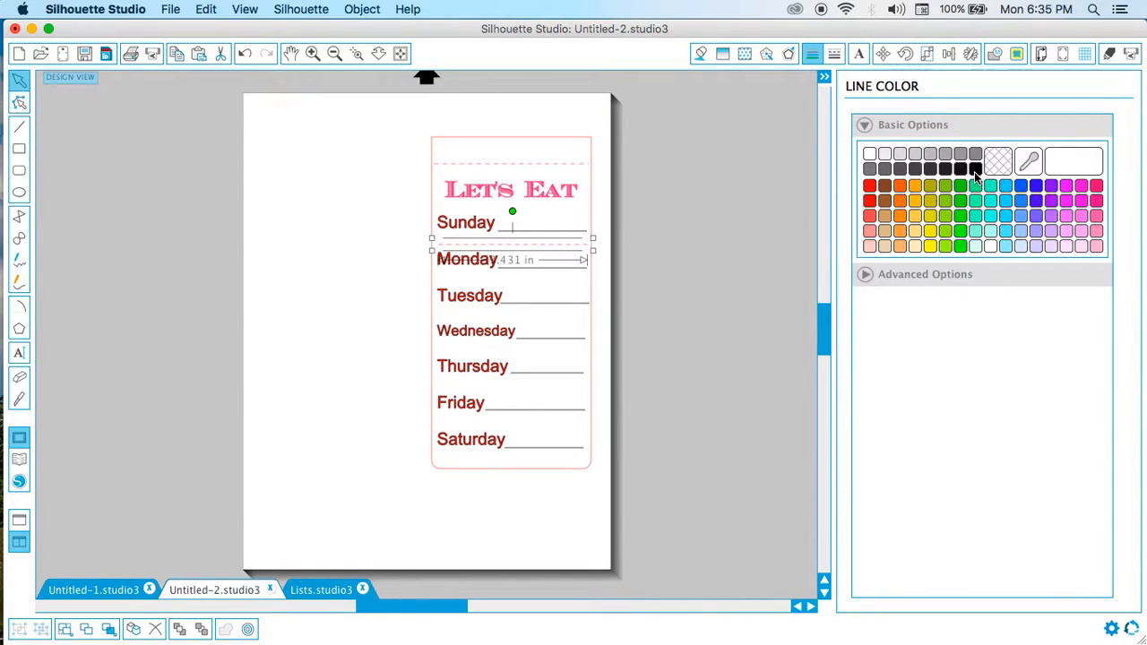
{"action": "left_click", "coordinate": [835, 55]}
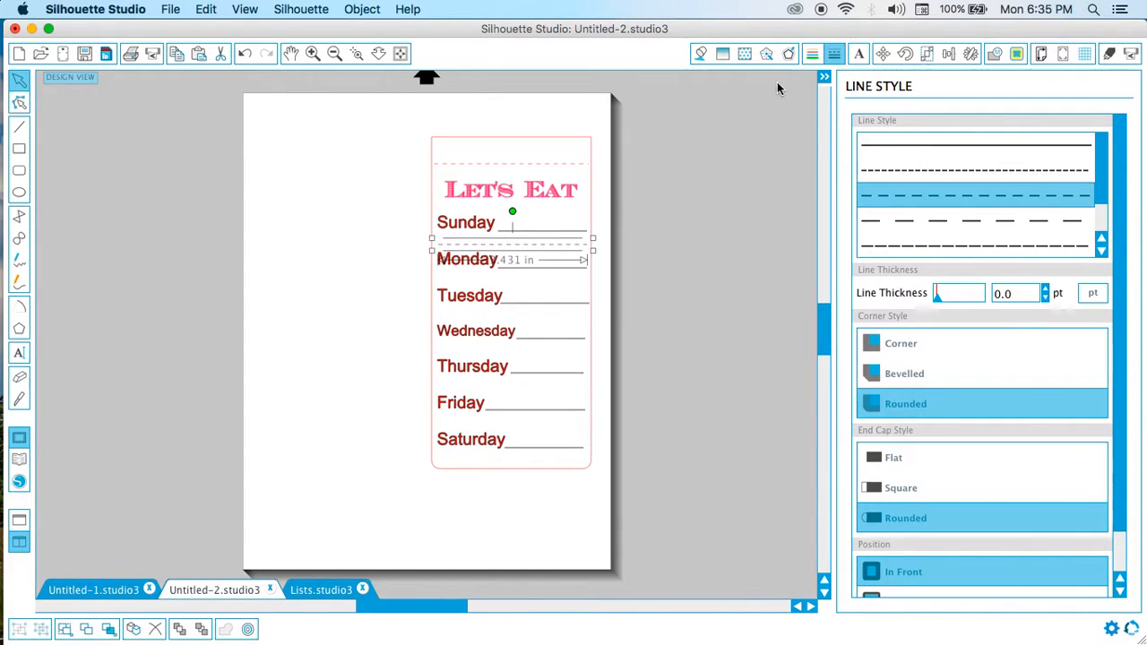
{"action": "left_click", "coordinate": [904, 150]}
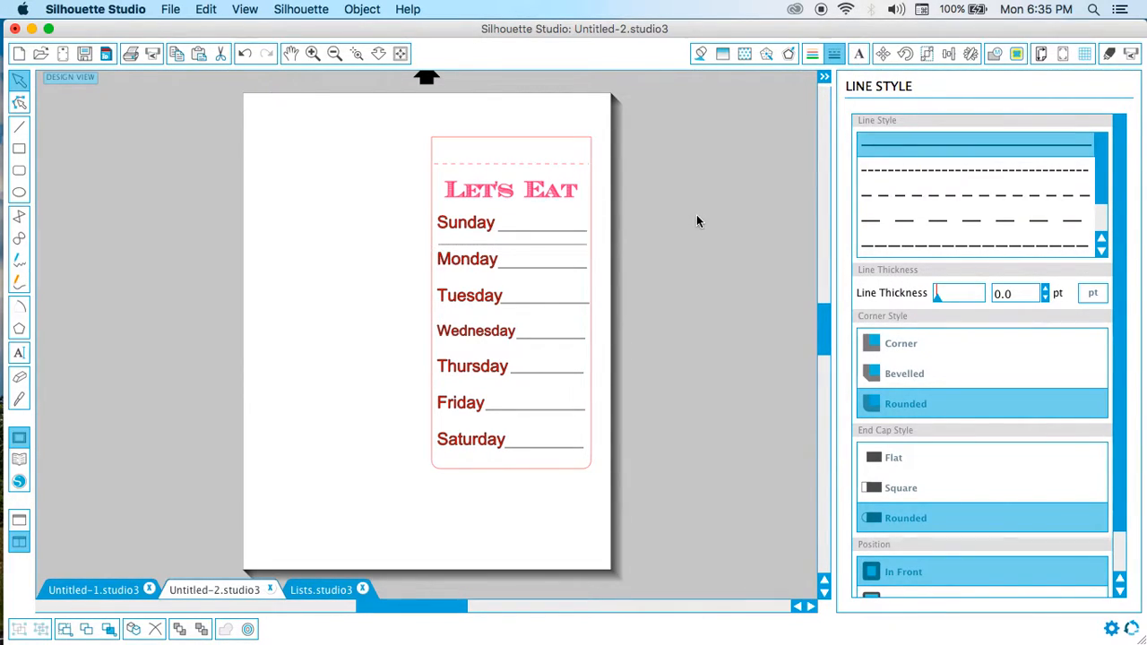
{"action": "left_click", "coordinate": [607, 250]}
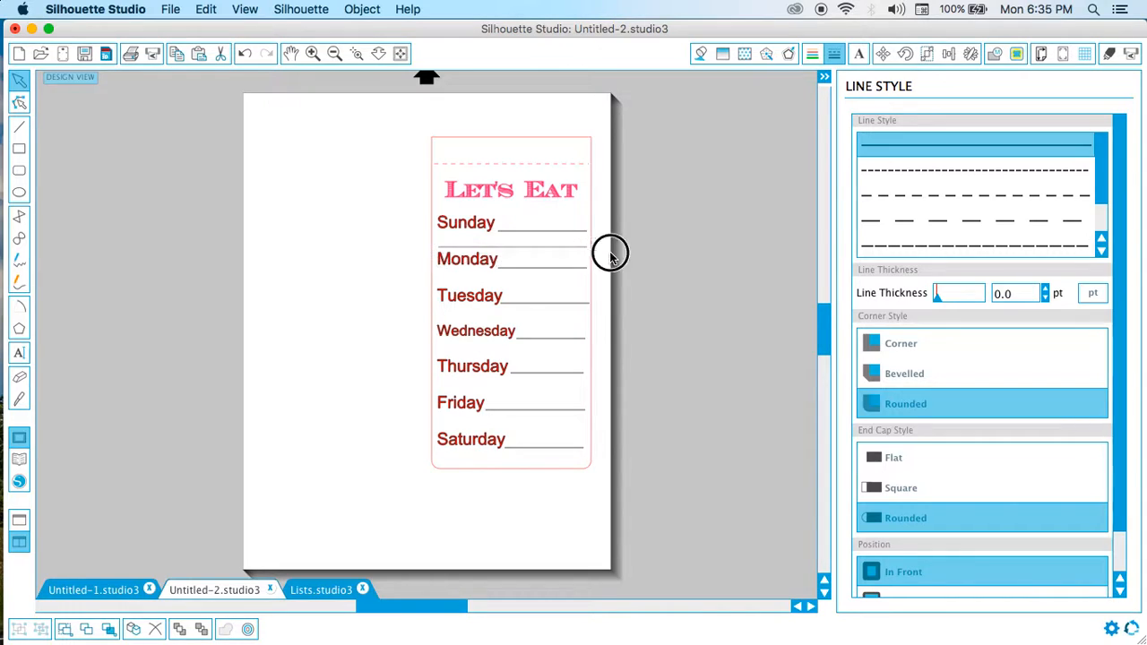
{"action": "left_click", "coordinate": [510, 253]}
{"action": "left_click", "coordinate": [663, 236]}
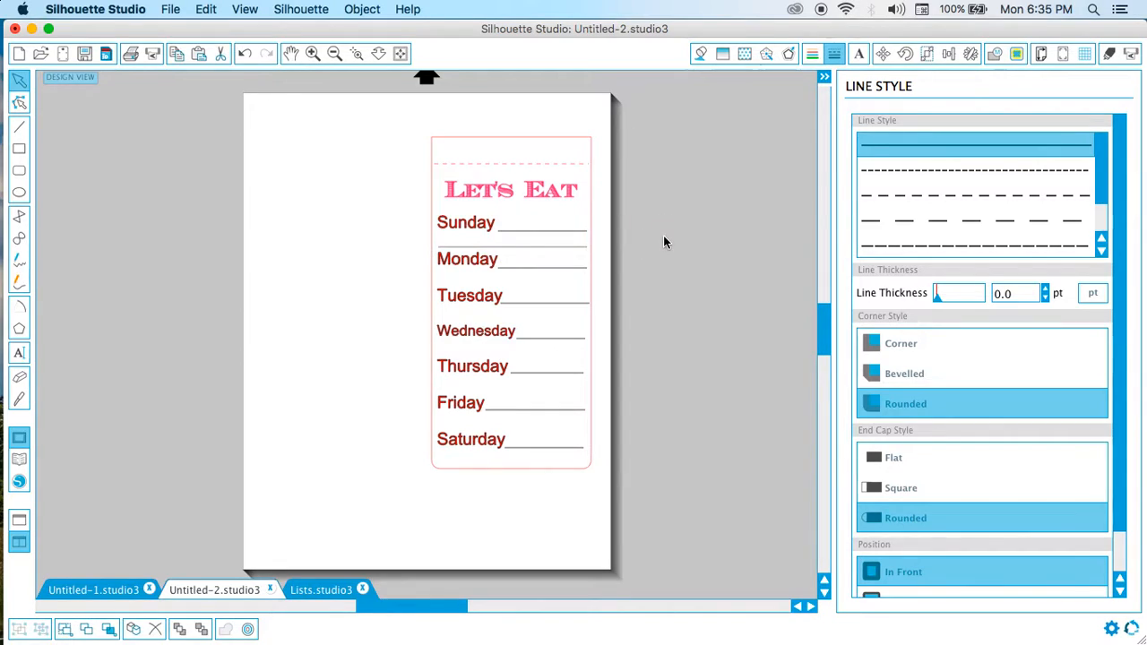
Copy the full-width line below each remaining weekday from Monday to Saturday, placing each one in the gap under its label
{"action": "left_click", "coordinate": [519, 164]}
{"action": "left_click", "coordinate": [499, 252]}
{"action": "left_click_drag", "start_coordinate": [500, 253], "coordinate": [511, 287]}
{"action": "left_click", "coordinate": [520, 247], "text": "shift"}
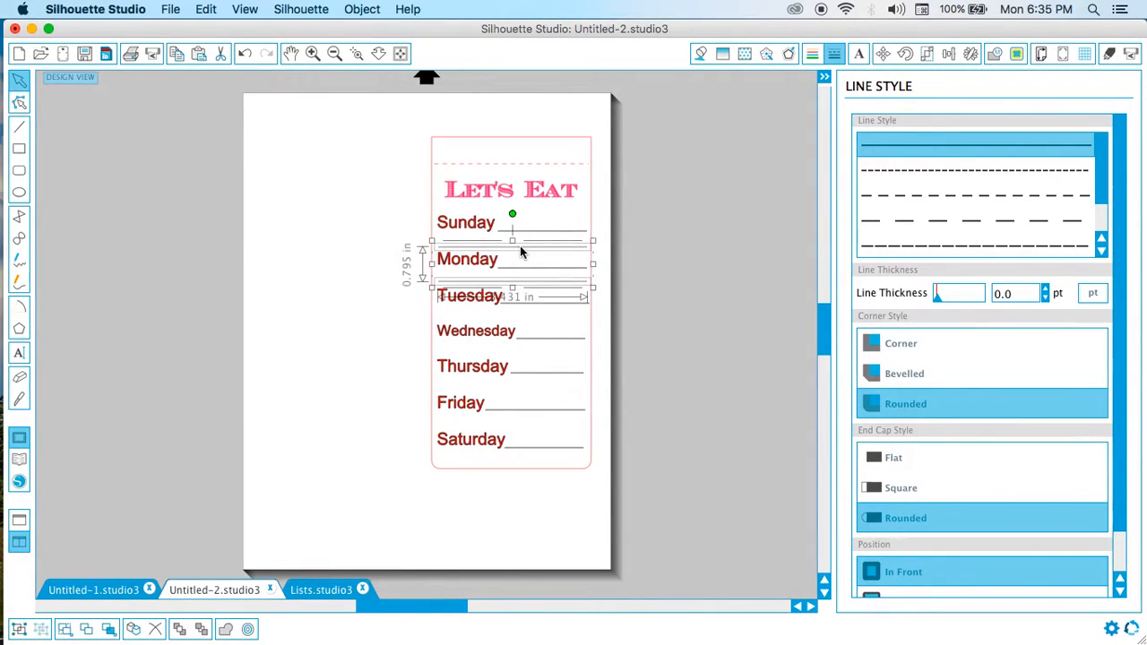
{"action": "left_click_drag", "start_coordinate": [527, 283], "coordinate": [535, 429]}
{"action": "left_click", "coordinate": [620, 424]}
{"action": "left_click", "coordinate": [657, 420]}
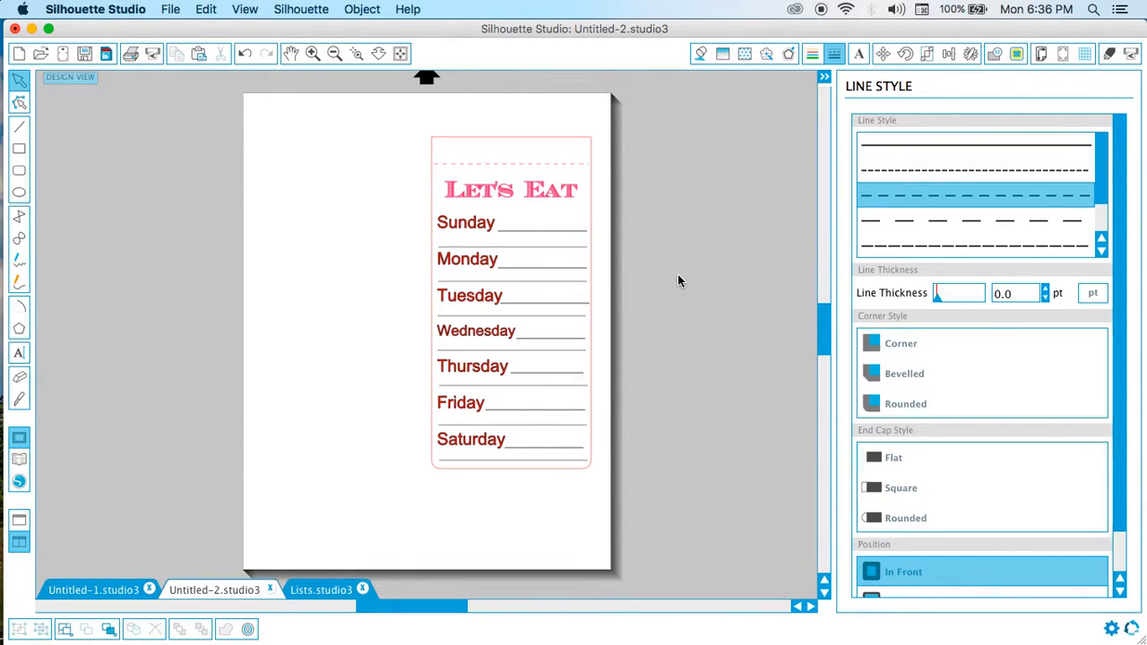
{"action": "left_click", "coordinate": [170, 9]}
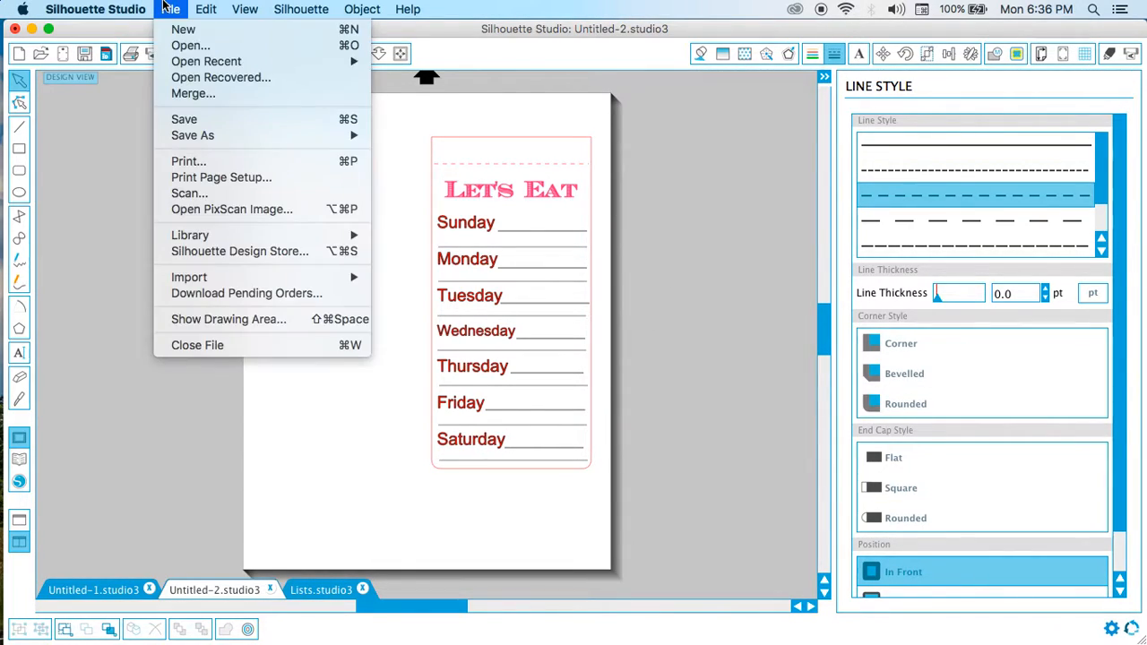
{"action": "left_click", "coordinate": [203, 161]}
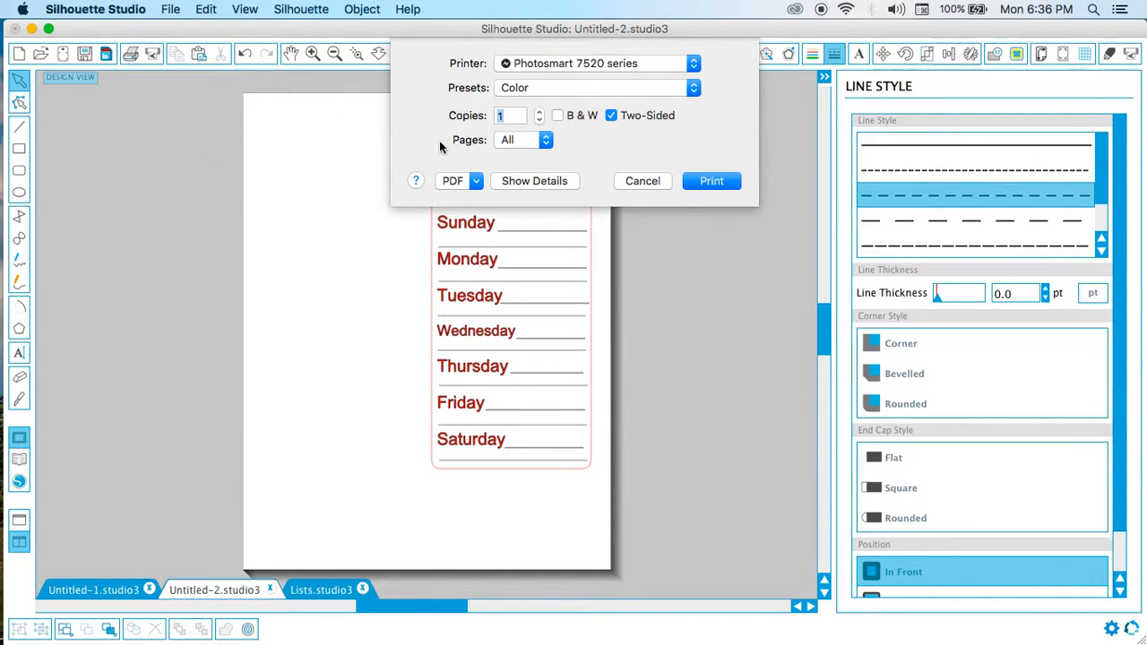
{"action": "left_click", "coordinate": [459, 181]}
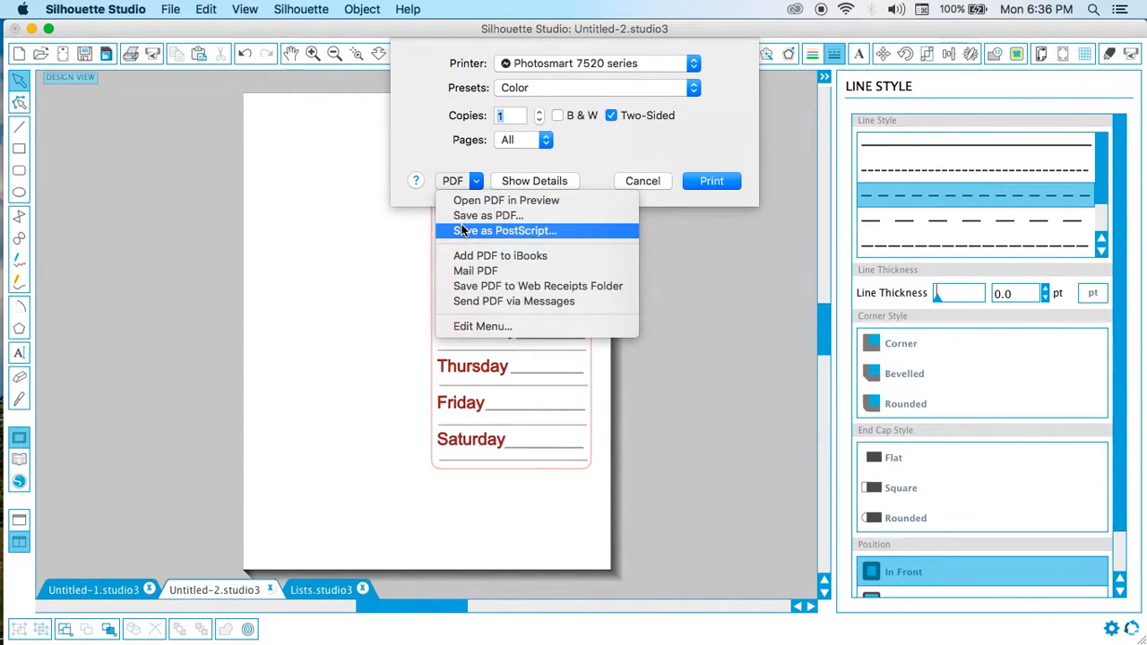
{"action": "left_click", "coordinate": [559, 64]}
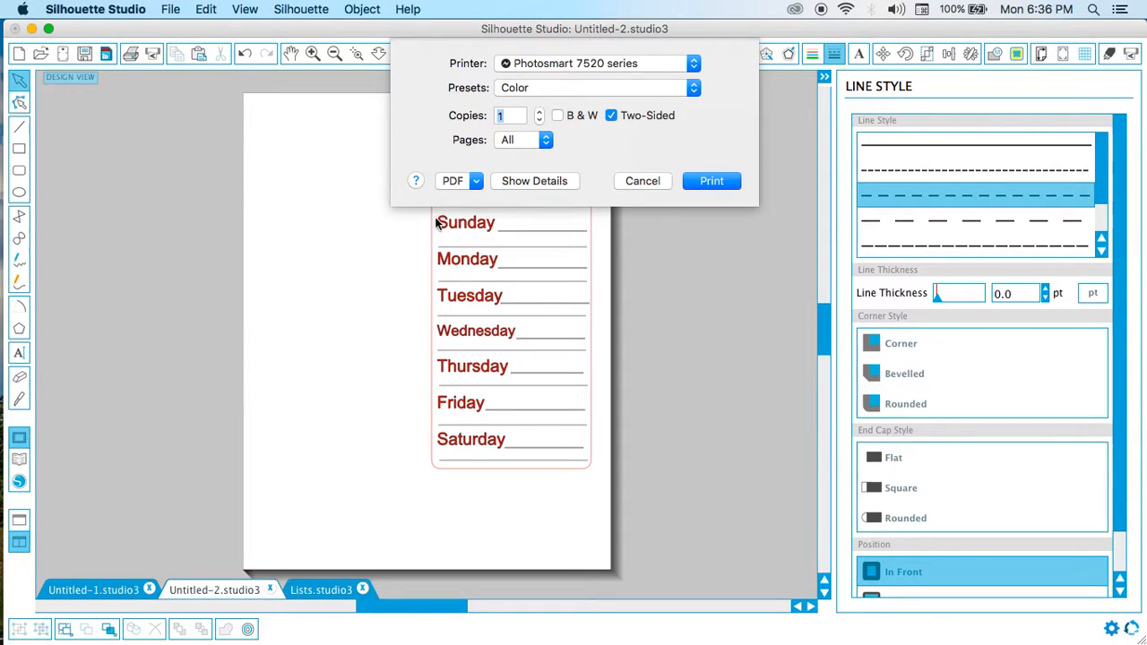
{"action": "left_click", "coordinate": [473, 183]}
{"action": "left_click", "coordinate": [531, 165]}
{"action": "left_click", "coordinate": [613, 117]}
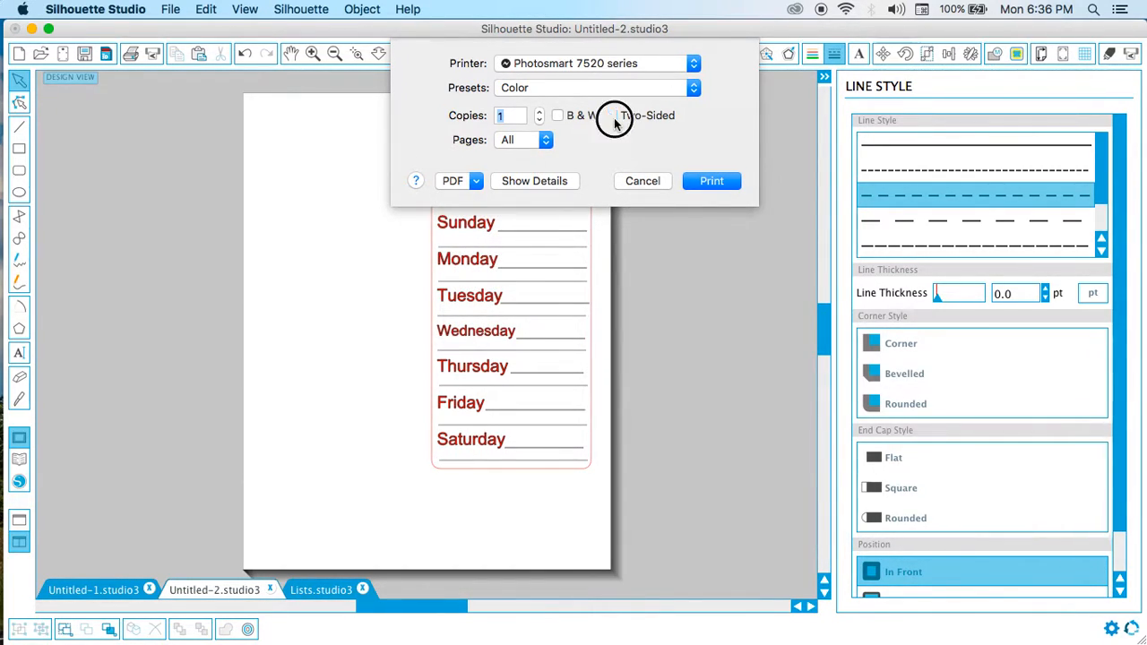
{"action": "left_click", "coordinate": [641, 182]}
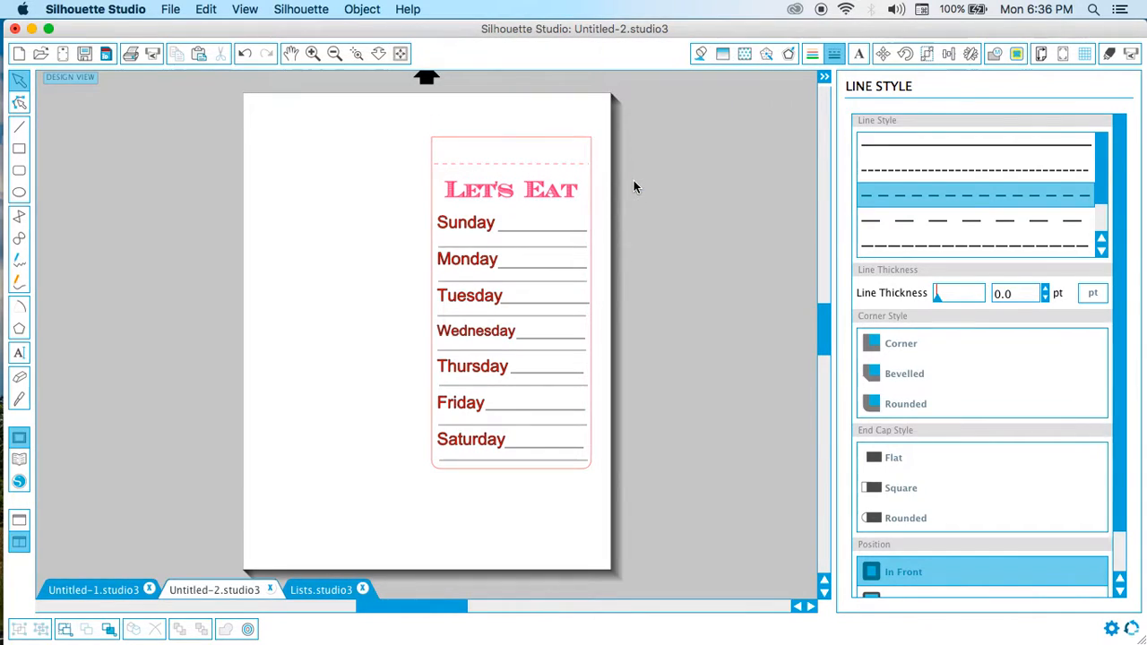
Group the complete meal list, shrink it to about 2.89 by 6.01 in and move it to the page's upper-left corner
{"action": "left_click_drag", "start_coordinate": [418, 101], "coordinate": [620, 495]}
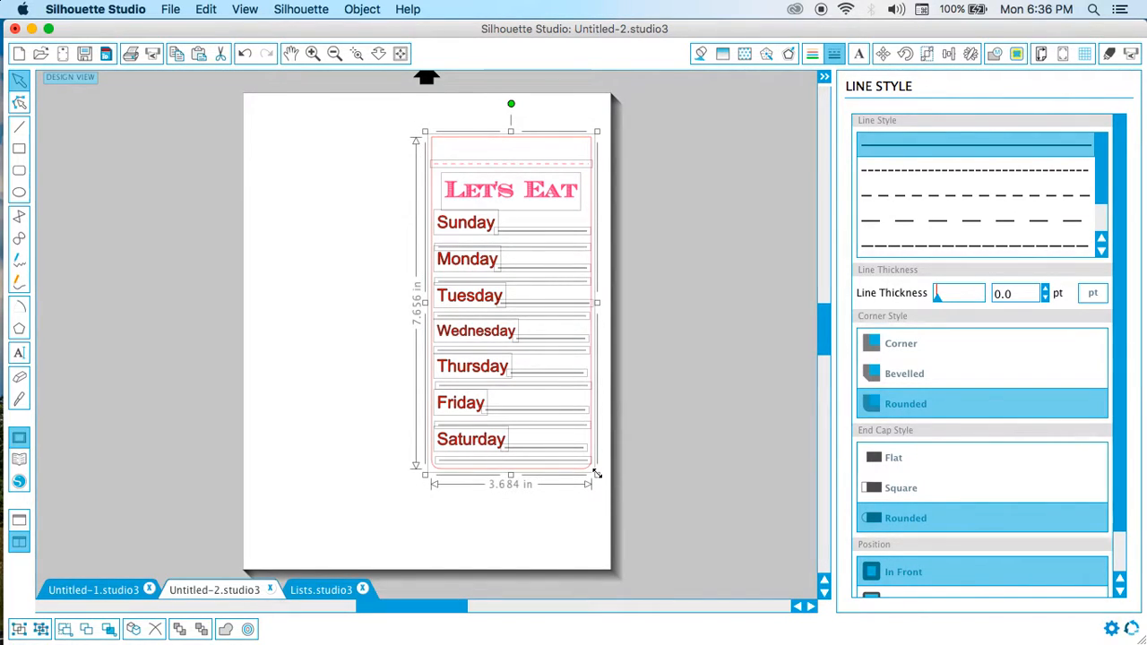
{"action": "key", "text": "super+g"}
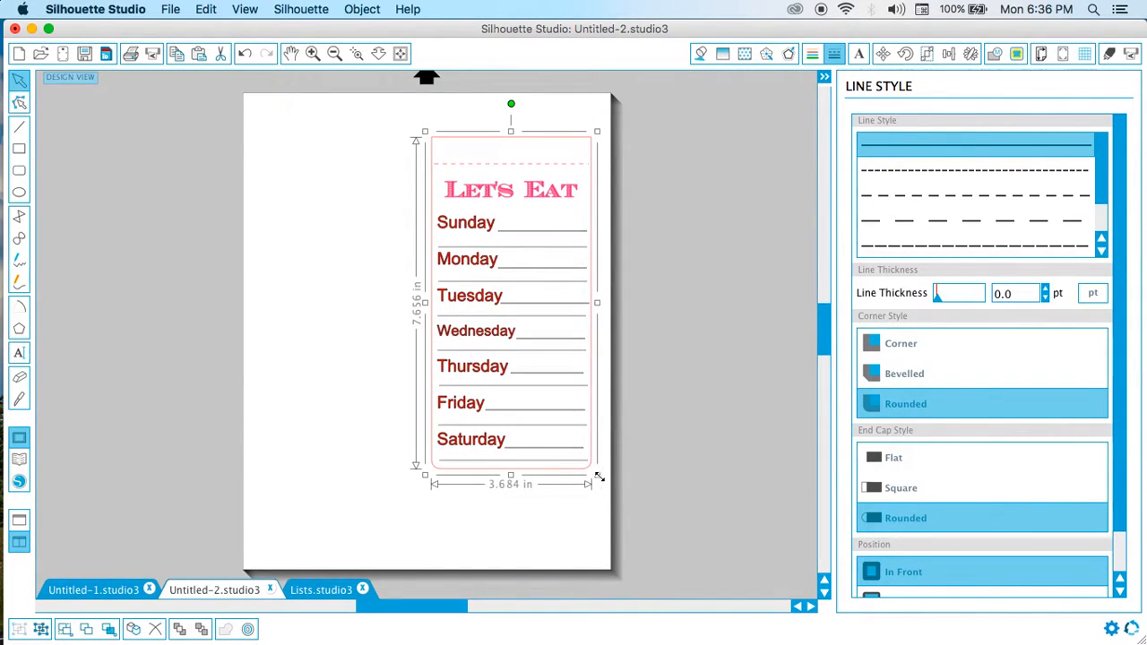
{"action": "left_click_drag", "start_coordinate": [598, 475], "coordinate": [531, 421]}
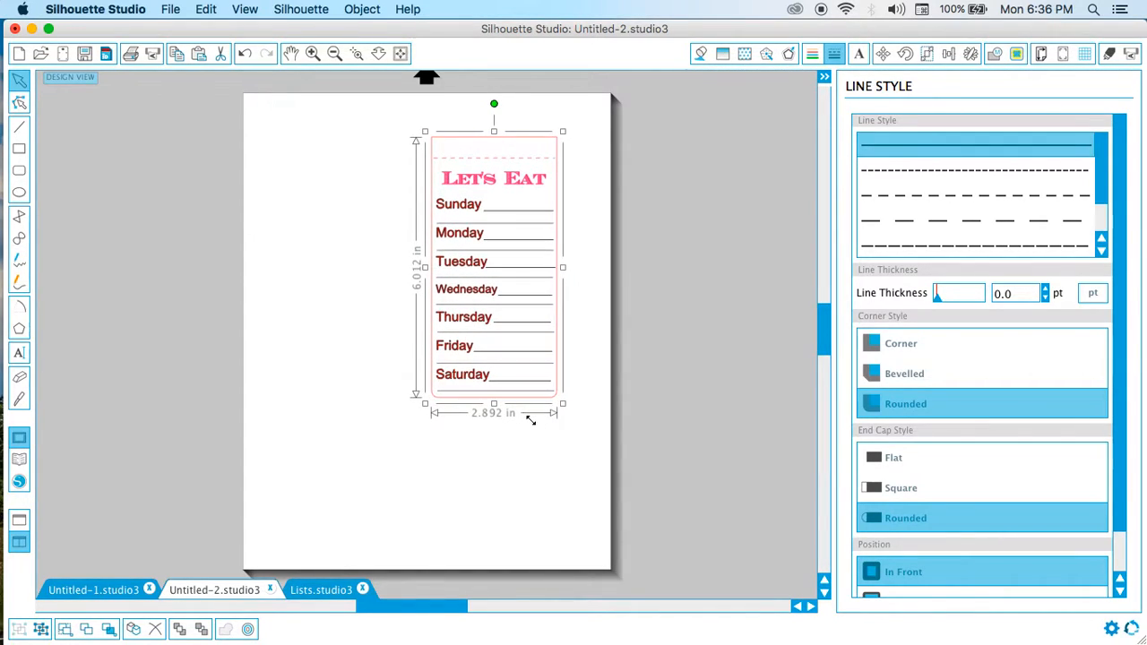
{"action": "left_click_drag", "start_coordinate": [561, 281], "coordinate": [391, 254]}
{"action": "left_click", "coordinate": [498, 233]}
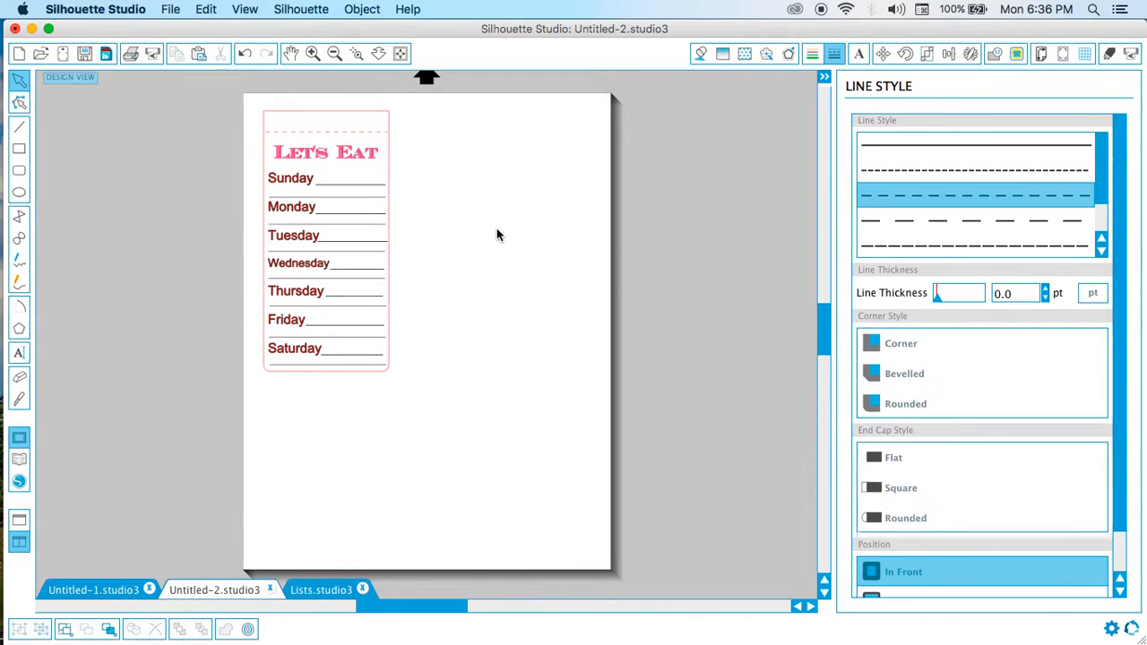
Set the page size to Current Printer in the design page settings
{"action": "left_click", "coordinate": [1041, 55]}
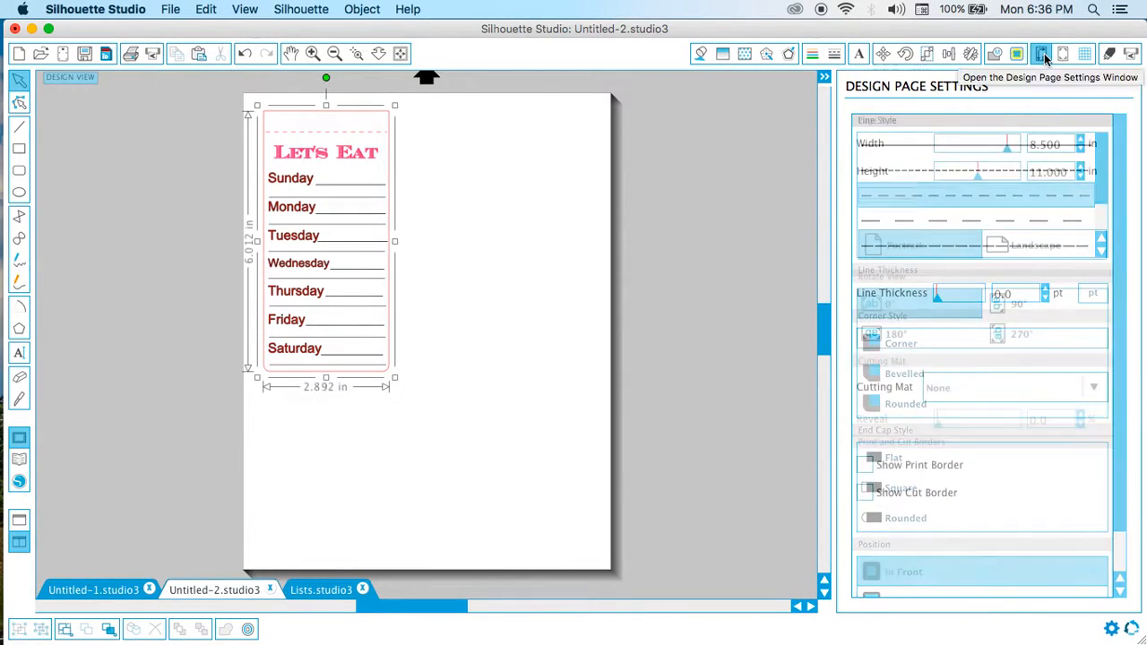
{"action": "left_click", "coordinate": [987, 210]}
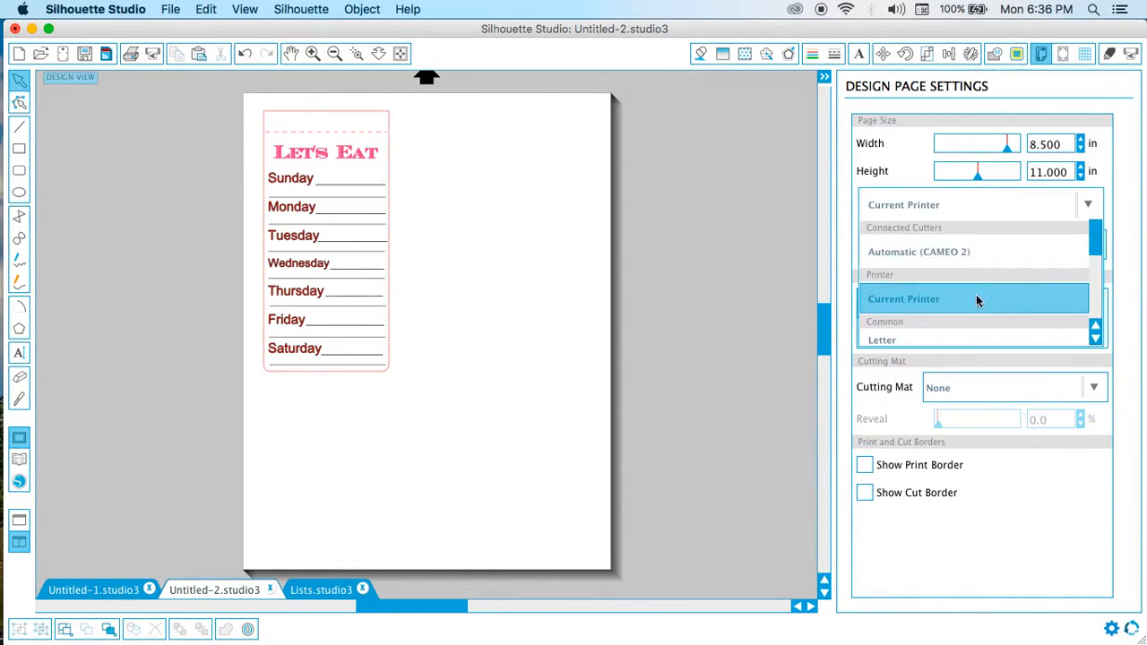
{"action": "left_click", "coordinate": [975, 303]}
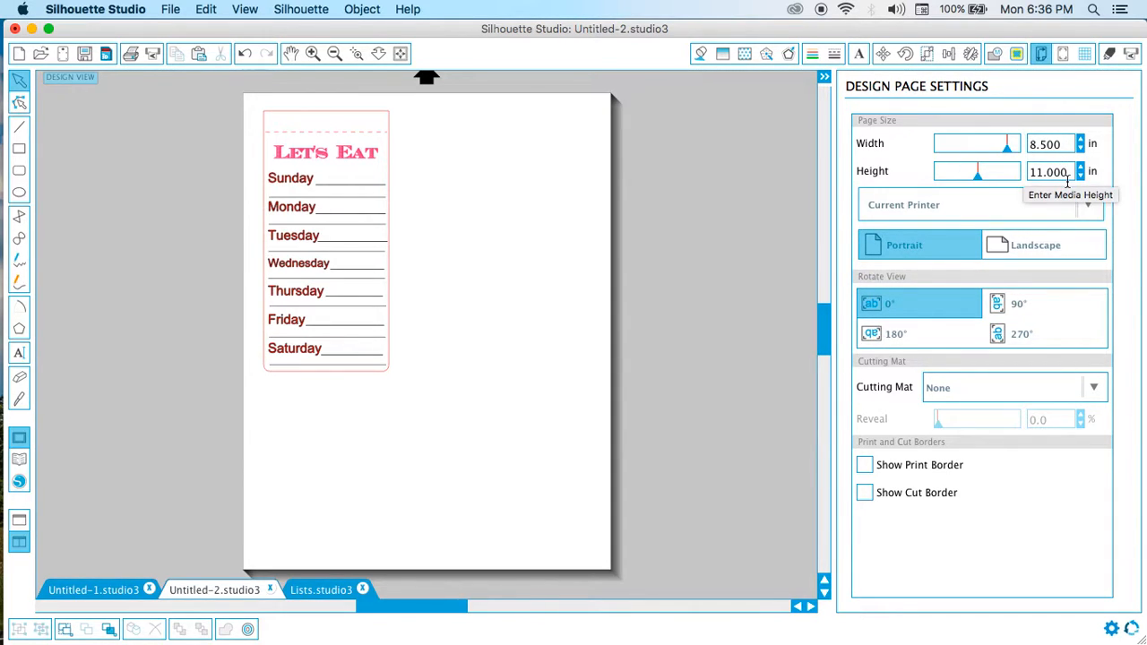
Try the Automatic (CAMEO 2) page size and switch the page back to Current Printer
{"action": "left_click", "coordinate": [1049, 206]}
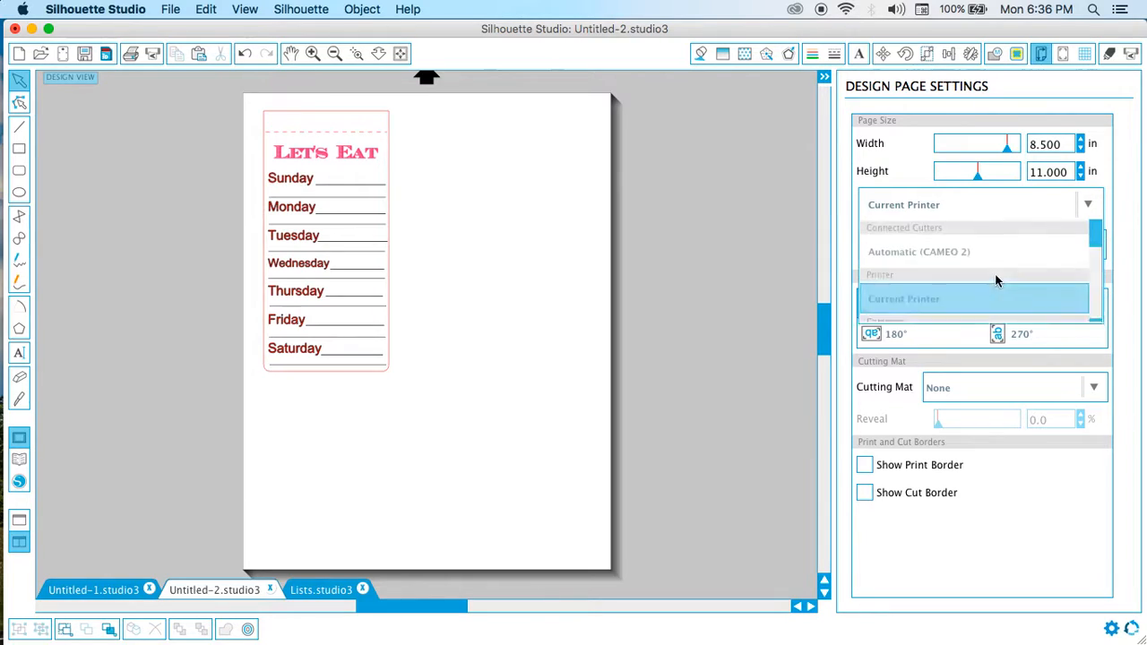
{"action": "left_click", "coordinate": [978, 249]}
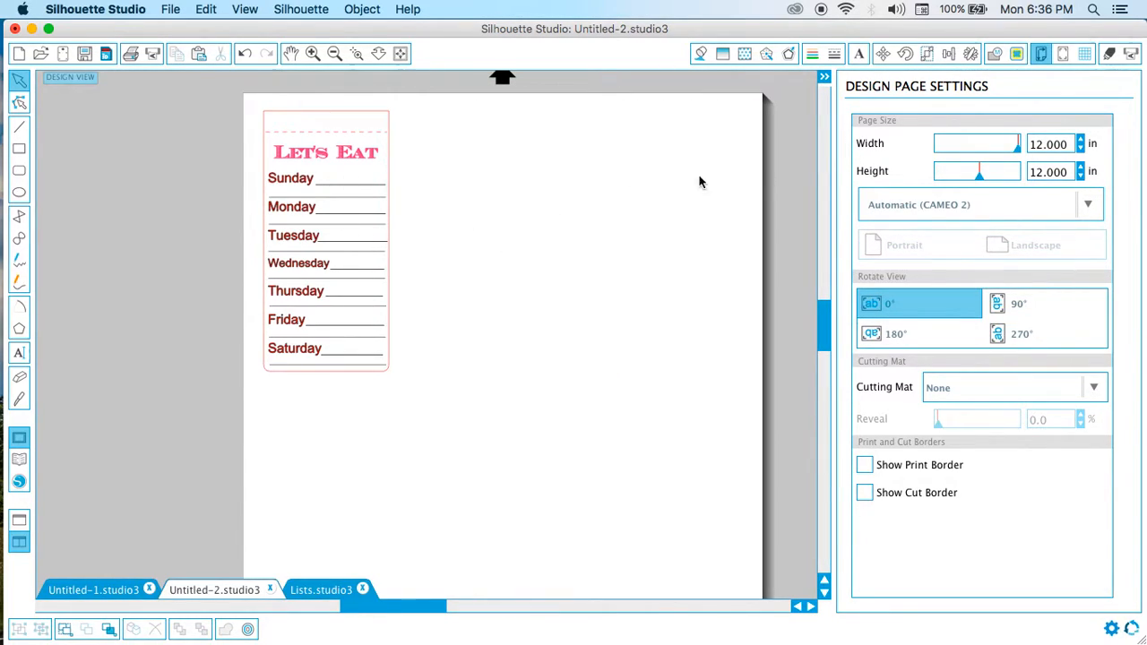
{"action": "left_click", "coordinate": [1000, 213]}
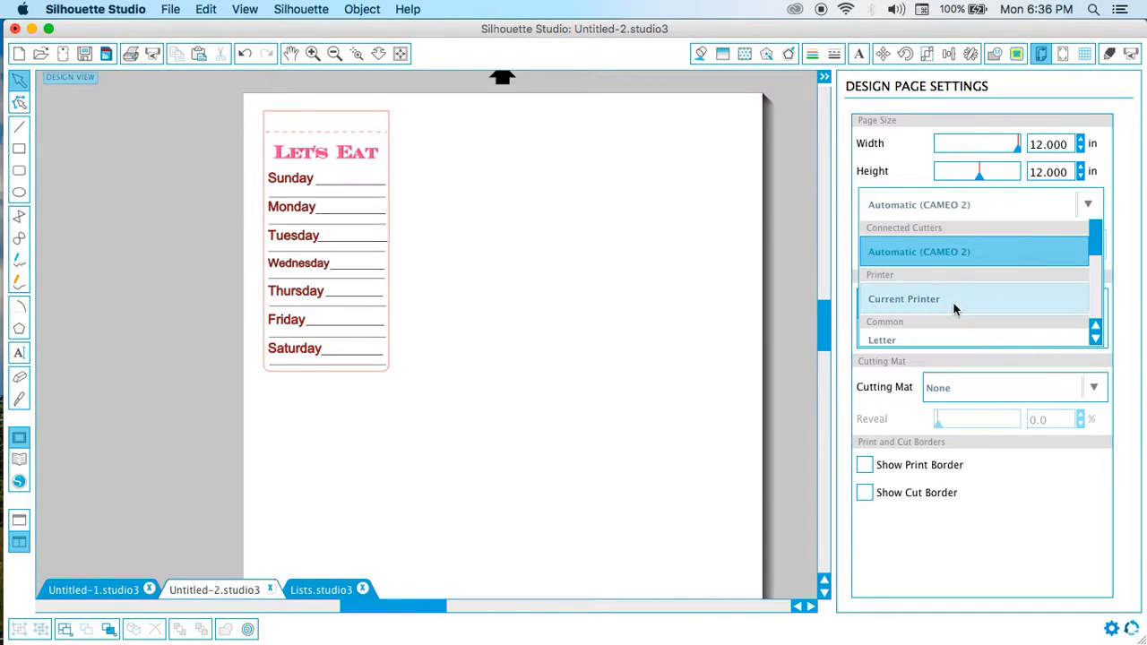
{"action": "left_click", "coordinate": [953, 301]}
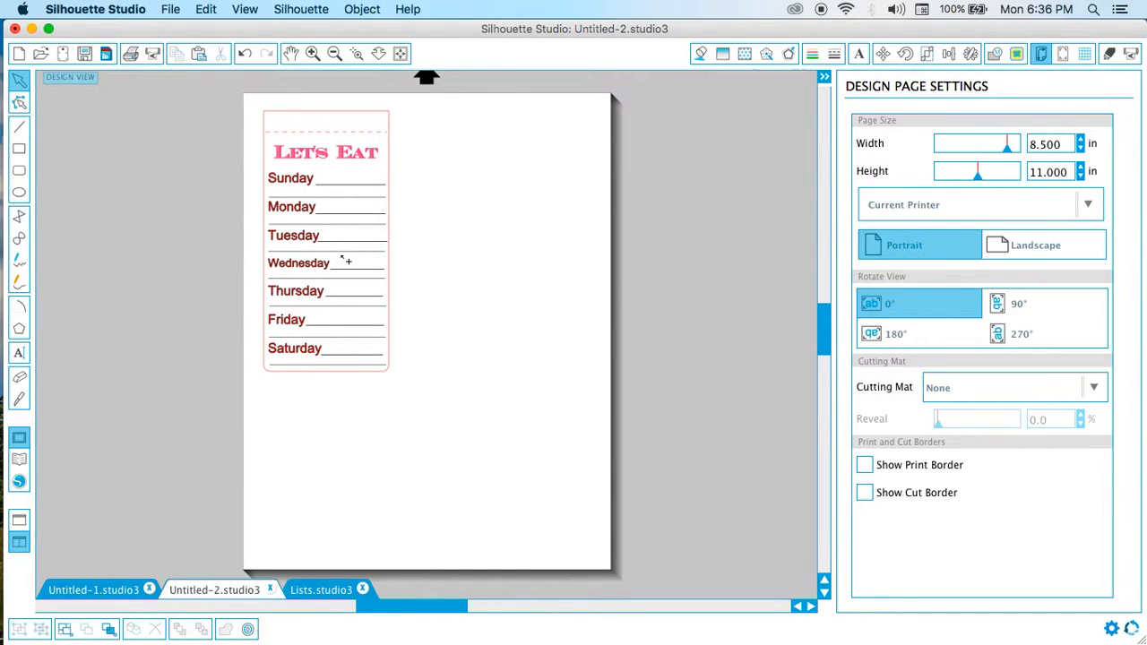
Copy the Let's Eat list beside the original, and place another copy rotated sideways across the lower part of the page
{"action": "left_click_drag", "start_coordinate": [303, 244], "coordinate": [463, 237]}
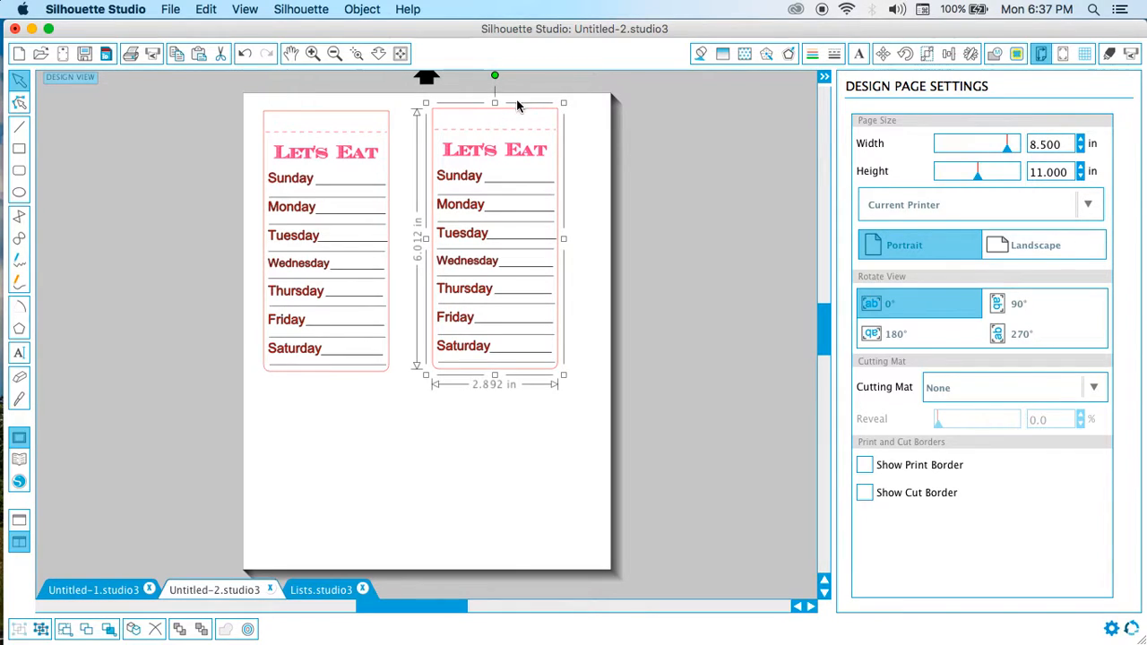
{"action": "left_click_drag", "start_coordinate": [519, 114], "coordinate": [564, 460]}
{"action": "left_click", "coordinate": [586, 455]}
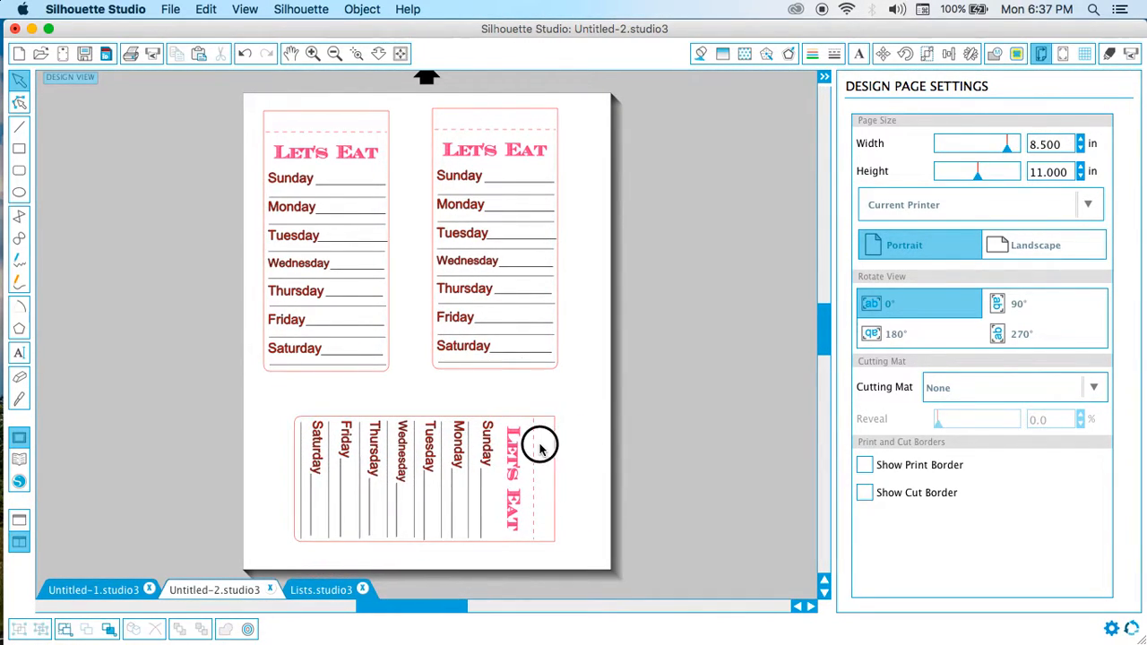
Move the two upright Let's Eat lists slightly inward and down so all three lists are spaced within the page
{"action": "left_click_drag", "start_coordinate": [586, 361], "coordinate": [379, 350]}
{"action": "left_click", "coordinate": [361, 332]}
{"action": "left_click", "coordinate": [648, 346]}
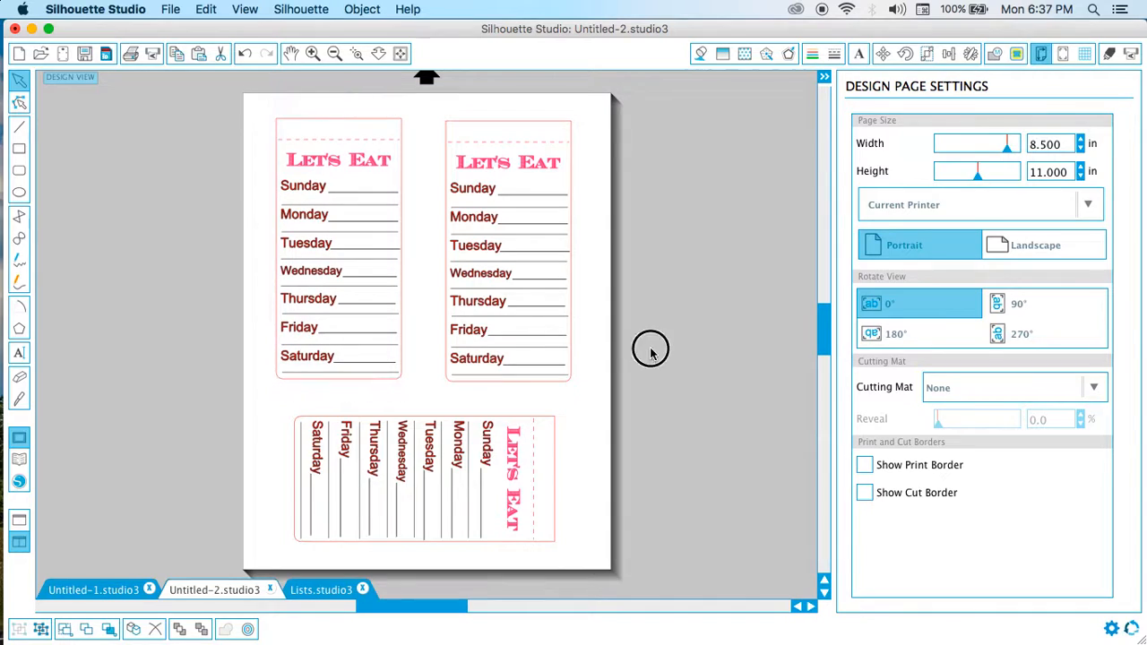
{"action": "left_click_drag", "start_coordinate": [392, 302], "coordinate": [395, 308]}
{"action": "left_click", "coordinate": [688, 328]}
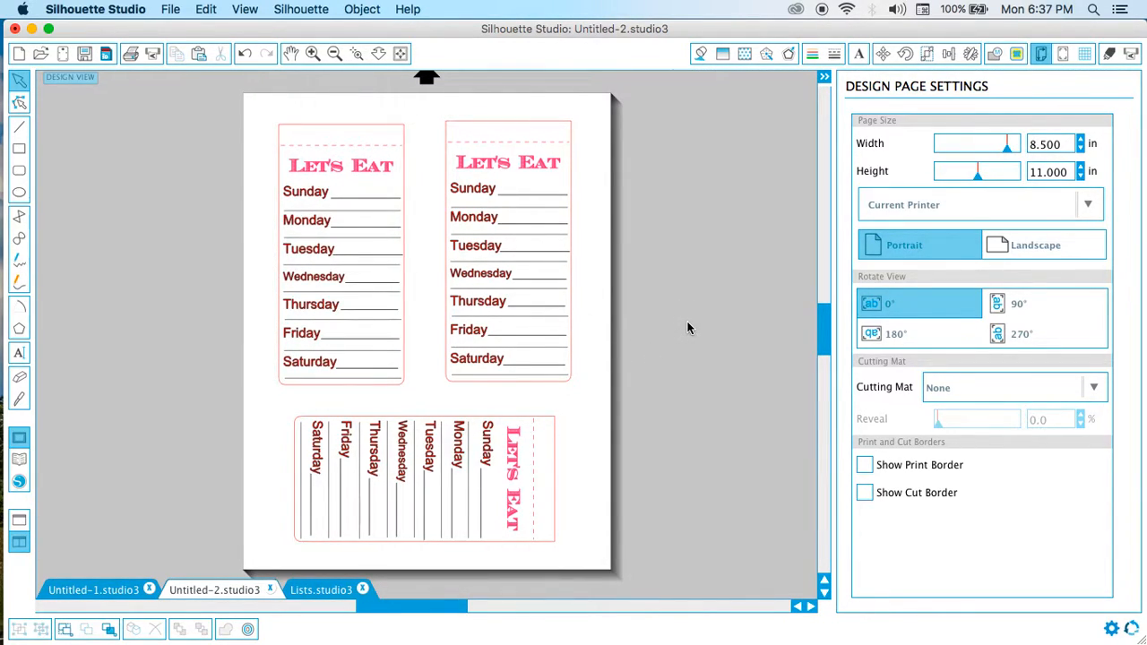
Copy the second upright Let's Eat list into the Untitled-1 document and enlarge it beside the Groceries list
{"action": "left_click", "coordinate": [86, 586]}
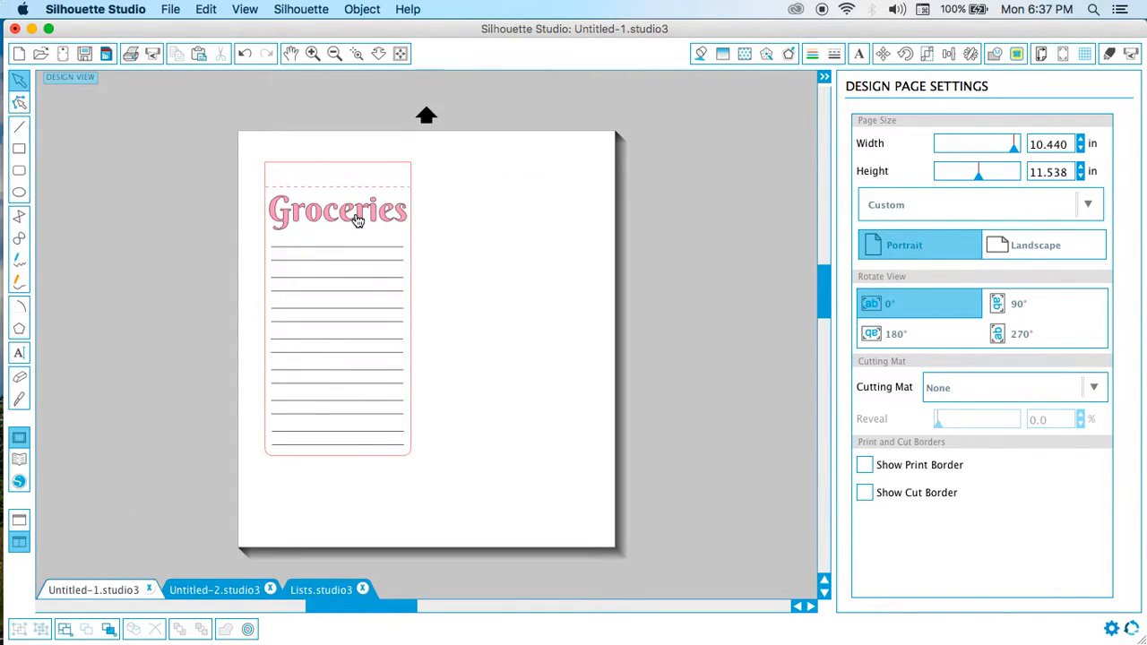
{"action": "left_click", "coordinate": [226, 591]}
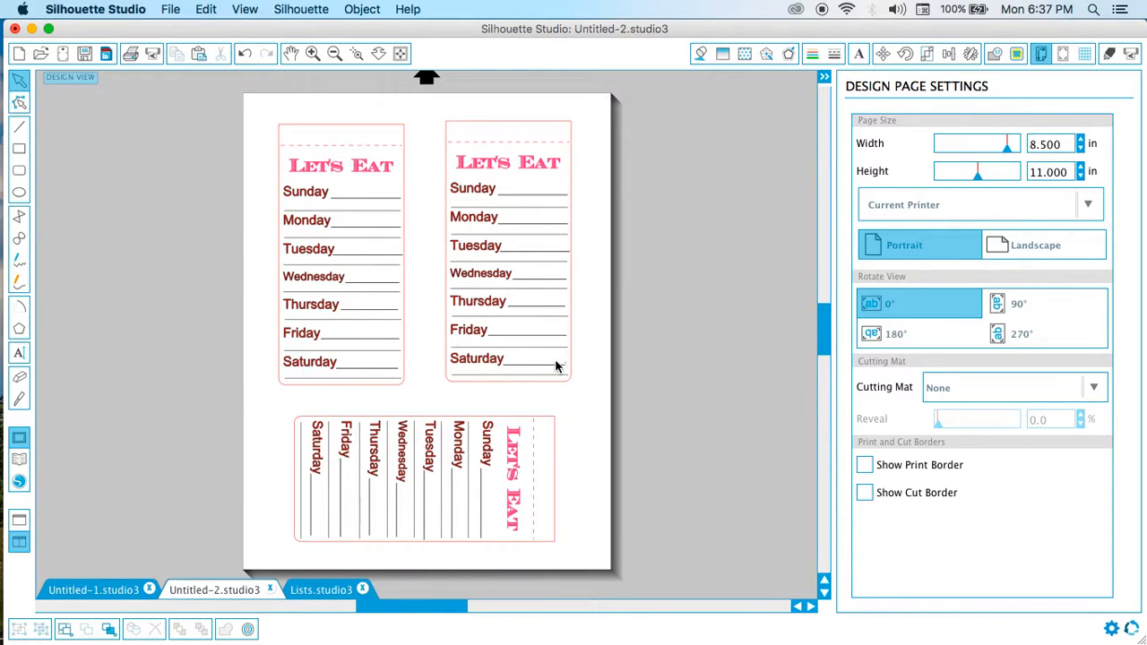
{"action": "left_click", "coordinate": [520, 377]}
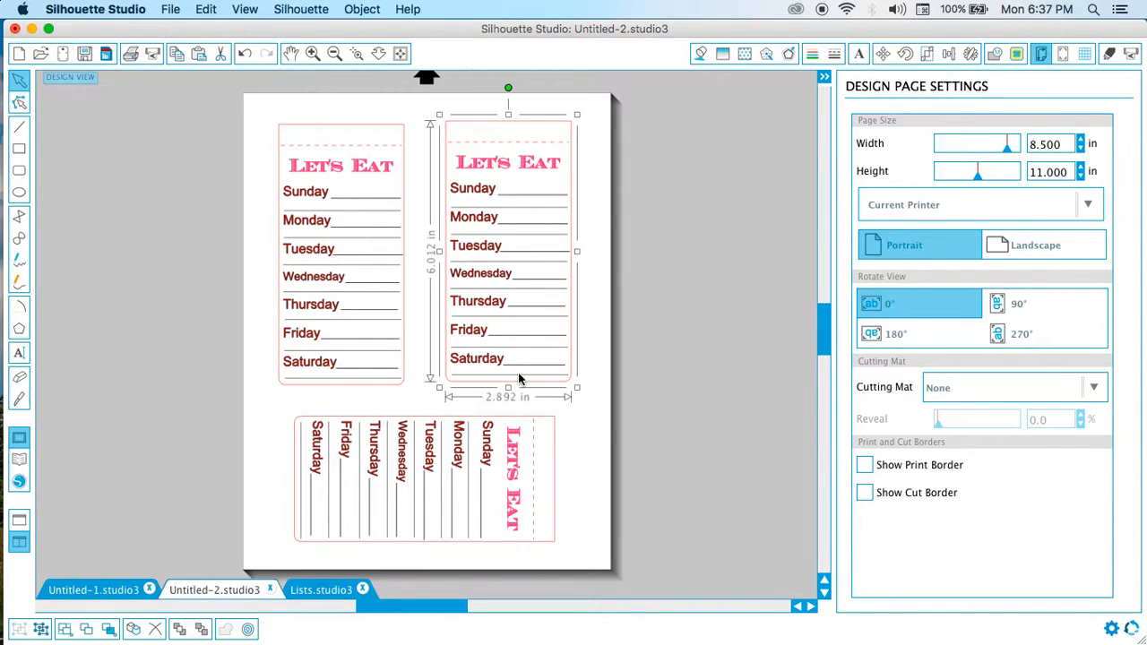
{"action": "key", "text": "super+z"}
{"action": "left_click", "coordinate": [518, 377]}
{"action": "key", "text": "Delete"}
{"action": "left_click", "coordinate": [103, 595]}
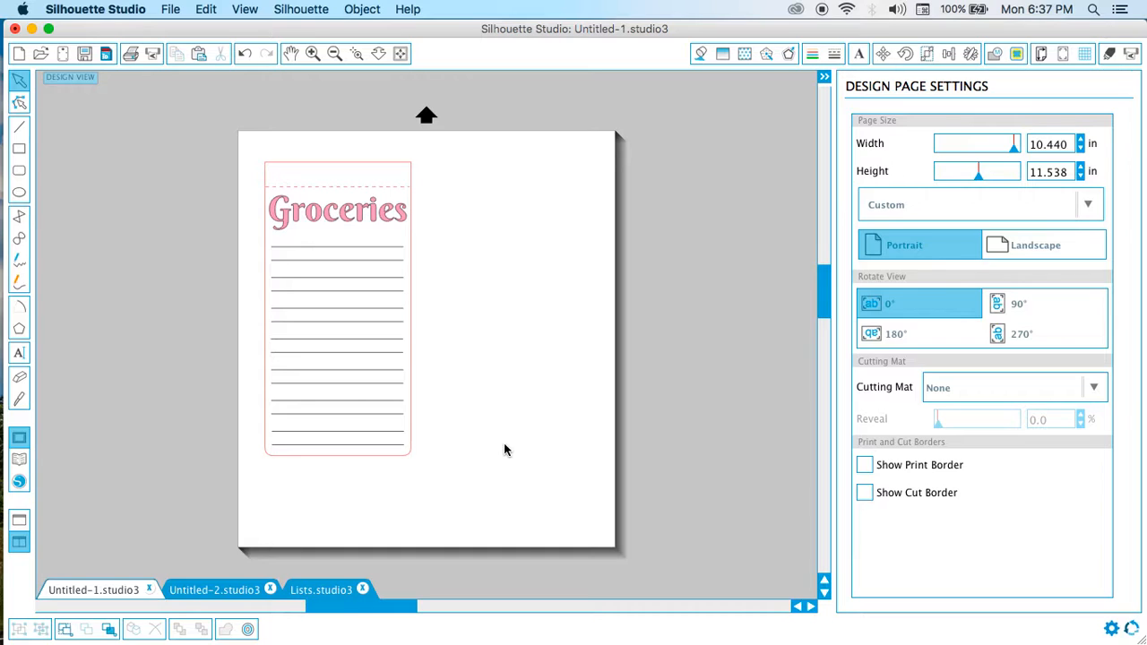
{"action": "key", "text": "super+v"}
{"action": "left_click_drag", "start_coordinate": [556, 414], "coordinate": [603, 464]}
{"action": "left_click", "coordinate": [632, 341]}
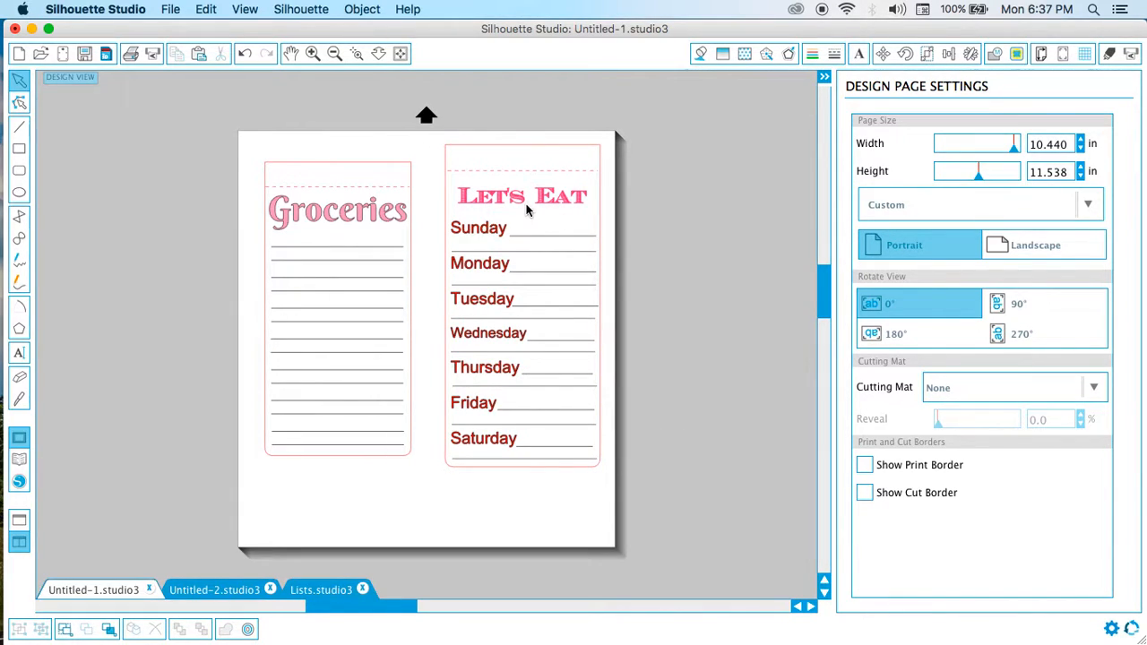
Ungroup the pasted list and replace its Let's Eat title with a copy of the Groceries title
{"action": "right_click", "coordinate": [526, 209]}
{"action": "left_click", "coordinate": [573, 461]}
{"action": "left_click", "coordinate": [699, 343]}
{"action": "left_click", "coordinate": [566, 200]}
{"action": "key", "text": "Delete"}
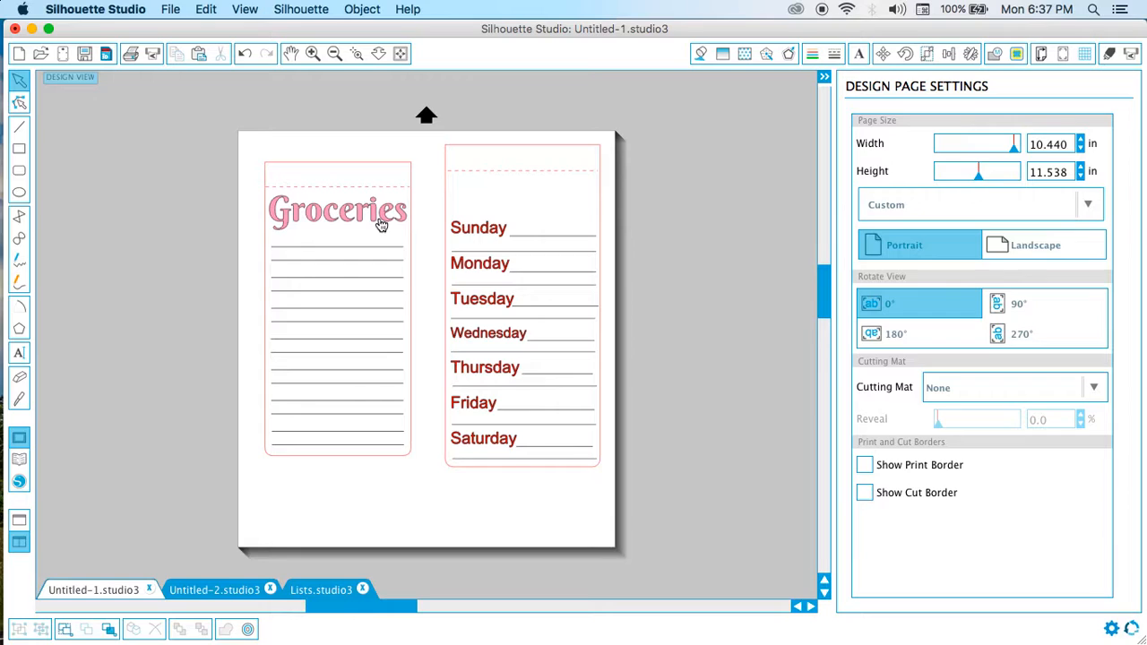
{"action": "left_click_drag", "start_coordinate": [367, 229], "coordinate": [544, 200]}
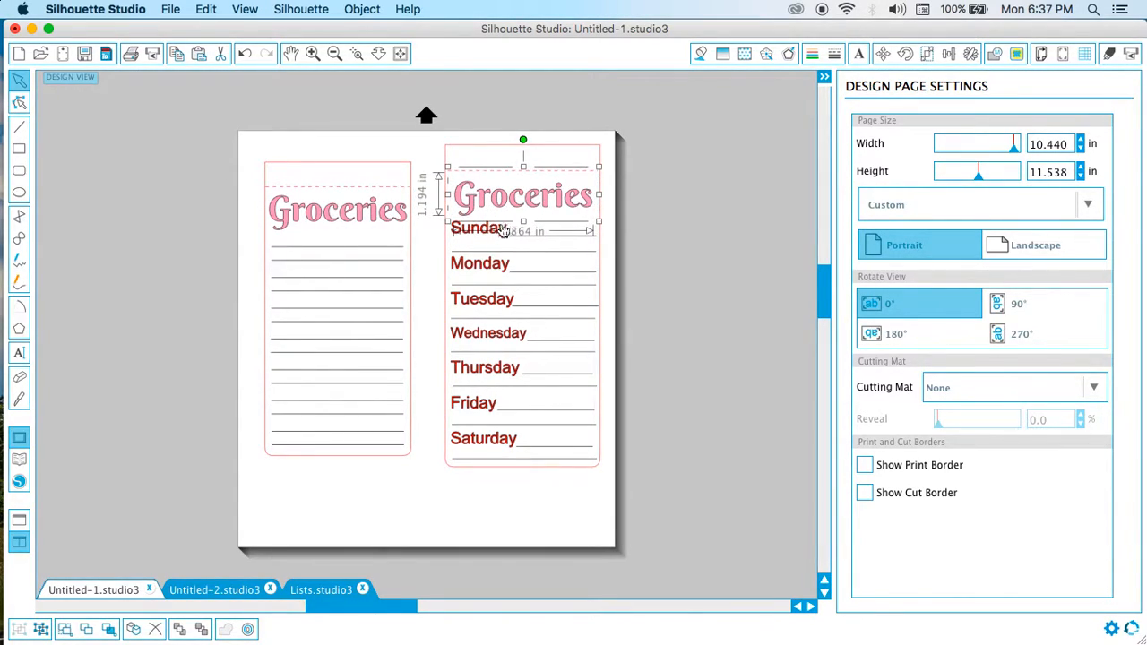
Delete the weekday labels from Sunday to Saturday and the short writing line beside each one from the pasted list
{"action": "left_click", "coordinate": [500, 227]}
{"action": "left_click", "coordinate": [543, 233], "text": "shift"}
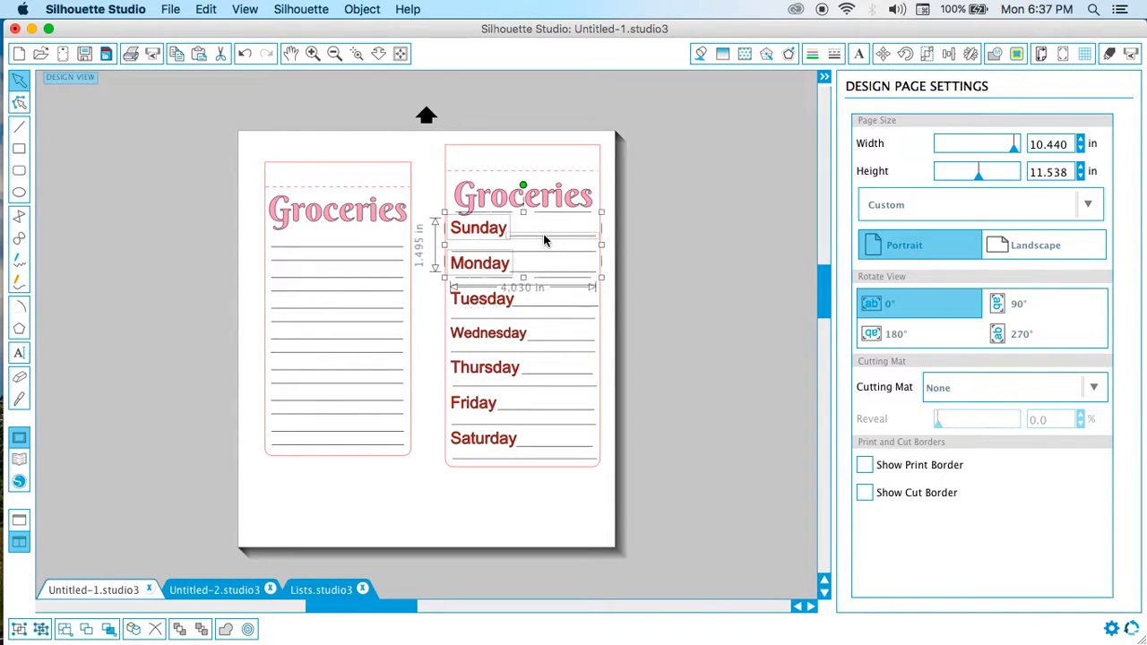
{"action": "left_click", "coordinate": [541, 274], "text": "shift"}
{"action": "left_click", "coordinate": [507, 309], "text": "shift"}
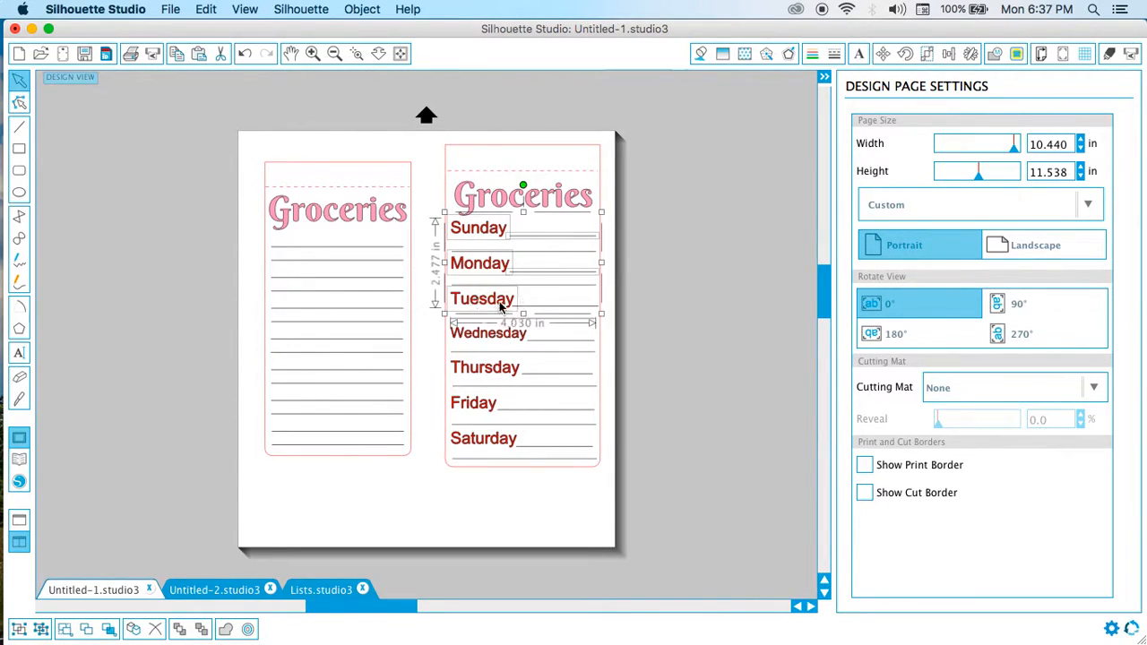
{"action": "left_click", "coordinate": [522, 309], "text": "shift"}
{"action": "left_click", "coordinate": [508, 335], "text": "shift"}
{"action": "left_click", "coordinate": [533, 343], "text": "shift"}
{"action": "left_click", "coordinate": [501, 373], "text": "shift"}
{"action": "left_click", "coordinate": [536, 369], "text": "shift"}
{"action": "left_click", "coordinate": [499, 404], "text": "shift"}
{"action": "left_click", "coordinate": [508, 410], "text": "shift"}
{"action": "left_click", "coordinate": [501, 443], "text": "shift"}
{"action": "left_click", "coordinate": [525, 456], "text": "shift"}
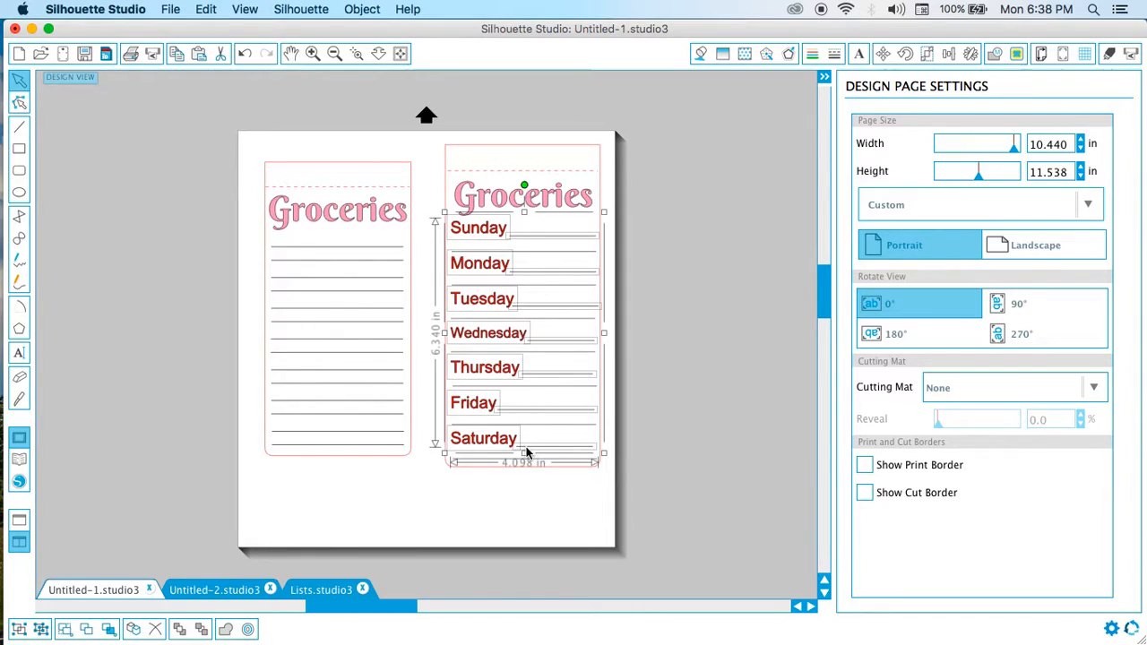
{"action": "key", "text": "Delete"}
Duplicate the seven full-width lines of the second Groceries list and place the copies in the gaps between them
{"action": "left_click", "coordinate": [527, 460]}
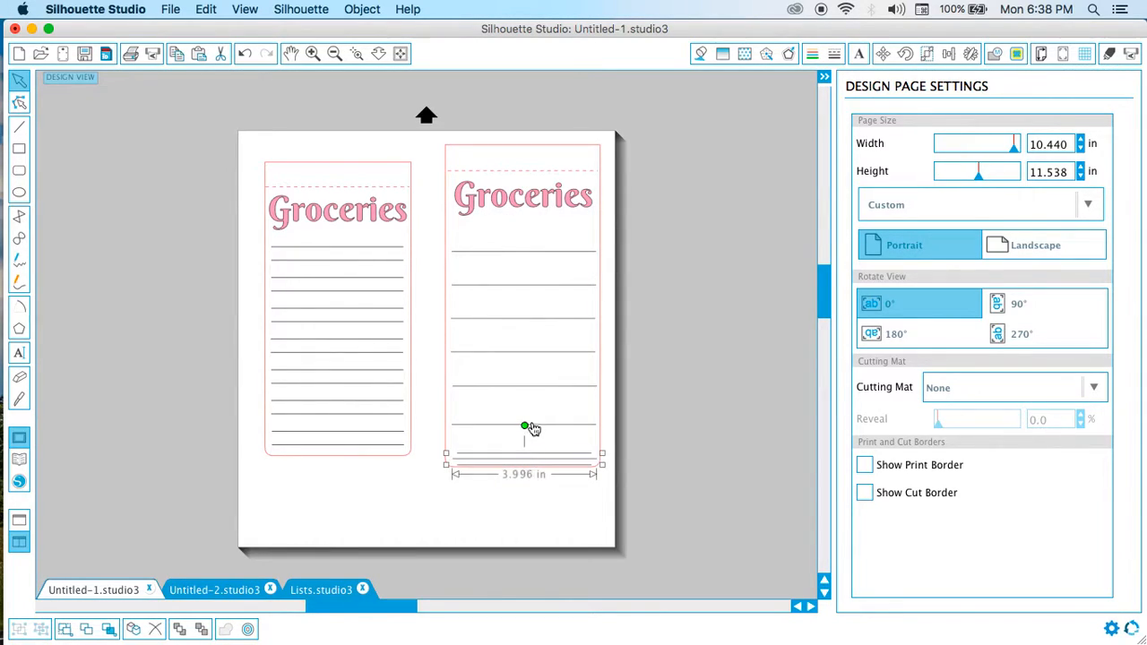
{"action": "left_click", "coordinate": [530, 425], "text": "shift"}
{"action": "left_click", "coordinate": [557, 243]}
{"action": "left_click_drag", "start_coordinate": [500, 235], "coordinate": [556, 444]}
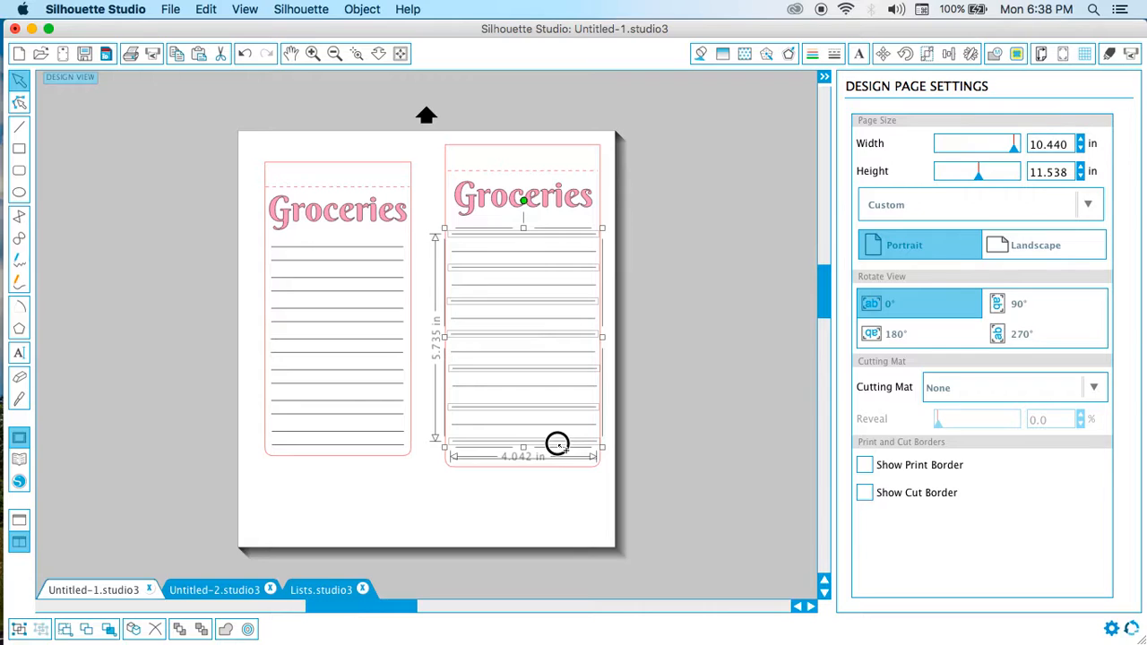
{"action": "left_click", "coordinate": [637, 445]}
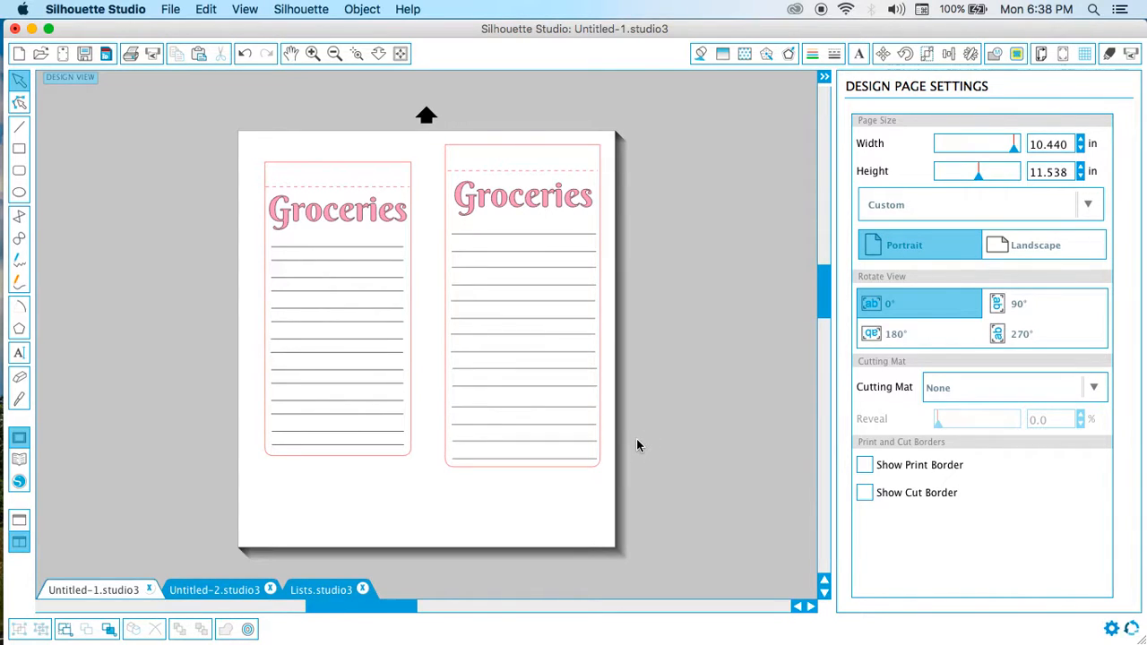
Select the whole second Groceries list, shrink it to about 3.89 by 8.07 in and line it up beside the first list
{"action": "left_click_drag", "start_coordinate": [418, 126], "coordinate": [571, 460]}
{"action": "left_click", "coordinate": [671, 453]}
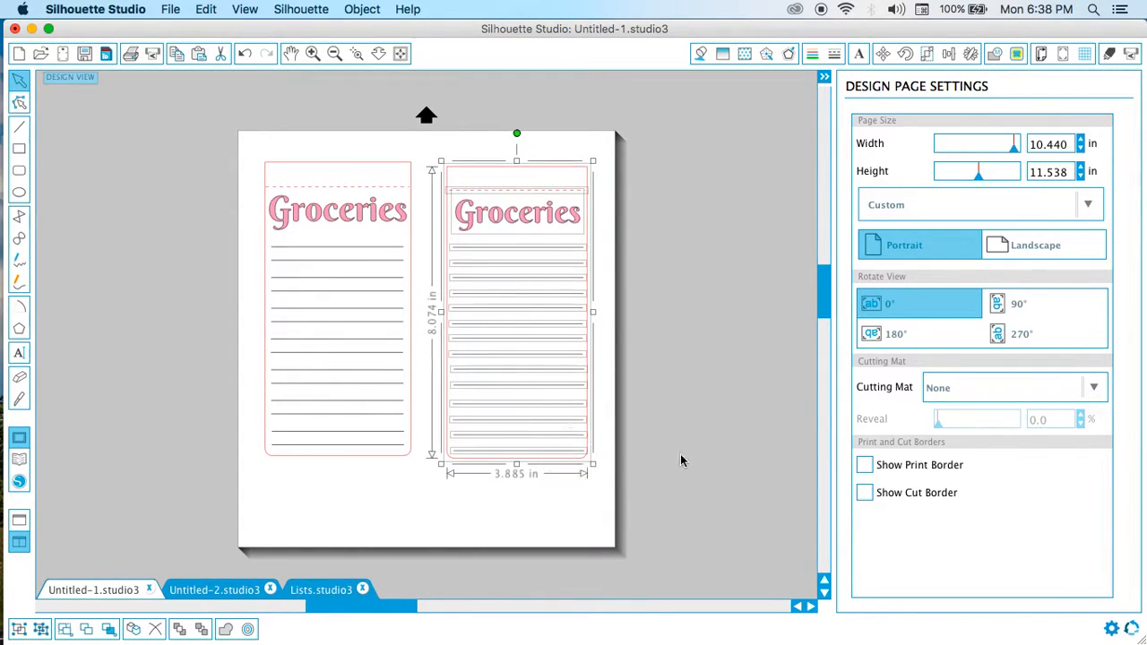